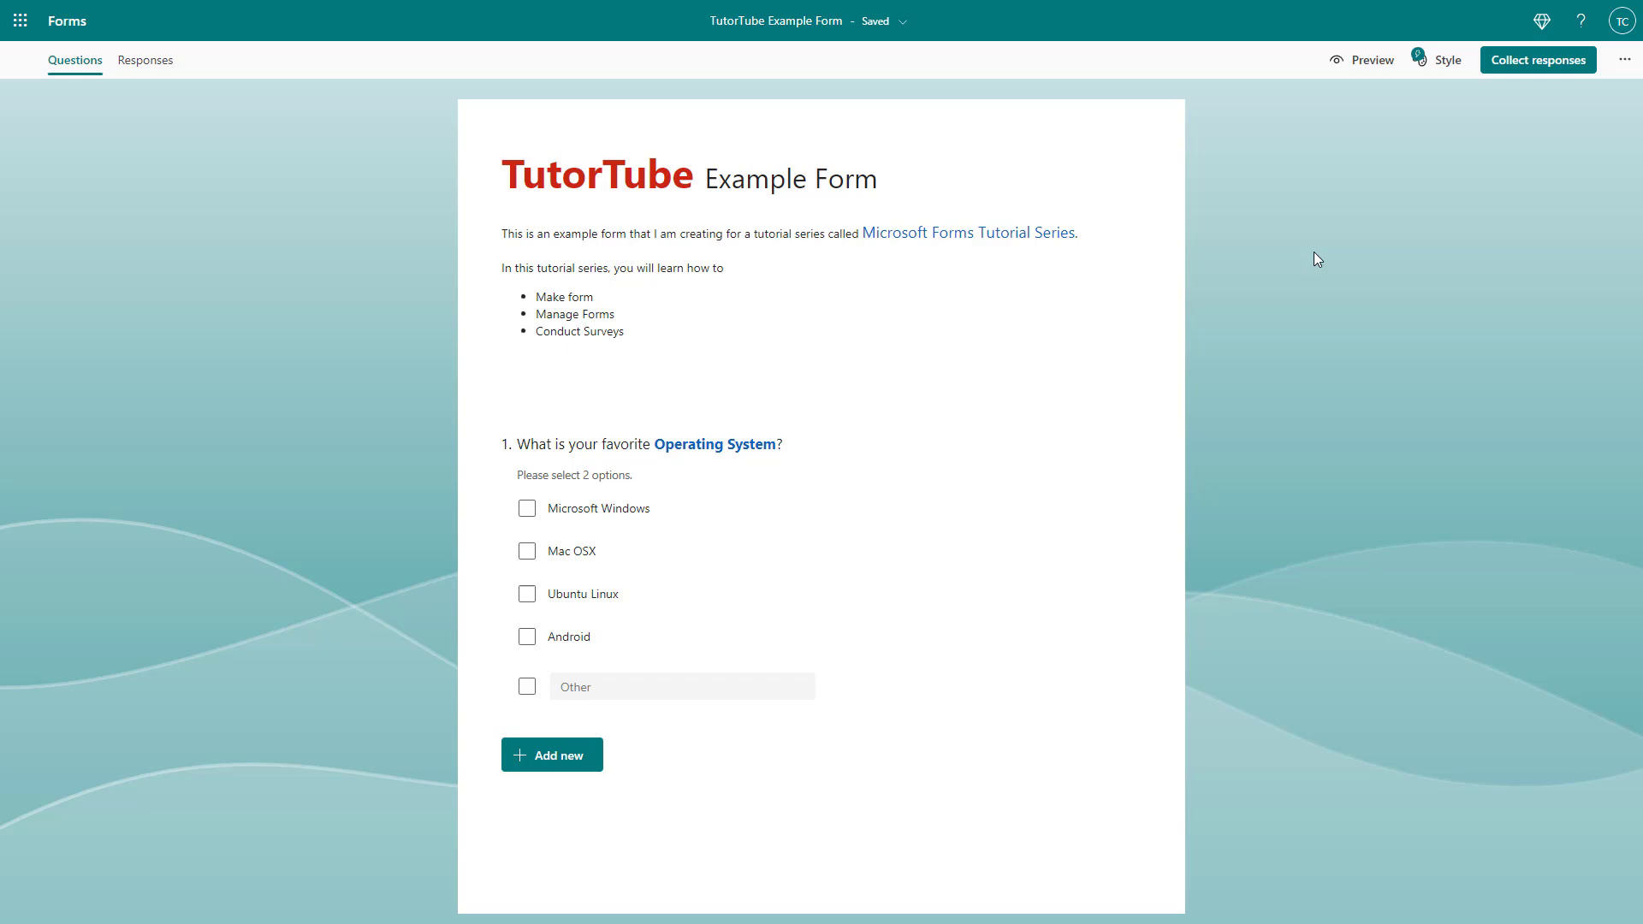
# Step: Search Bing for 'education' header images, then browse the OneDrive folders instead
pyautogui.click(935, 298)
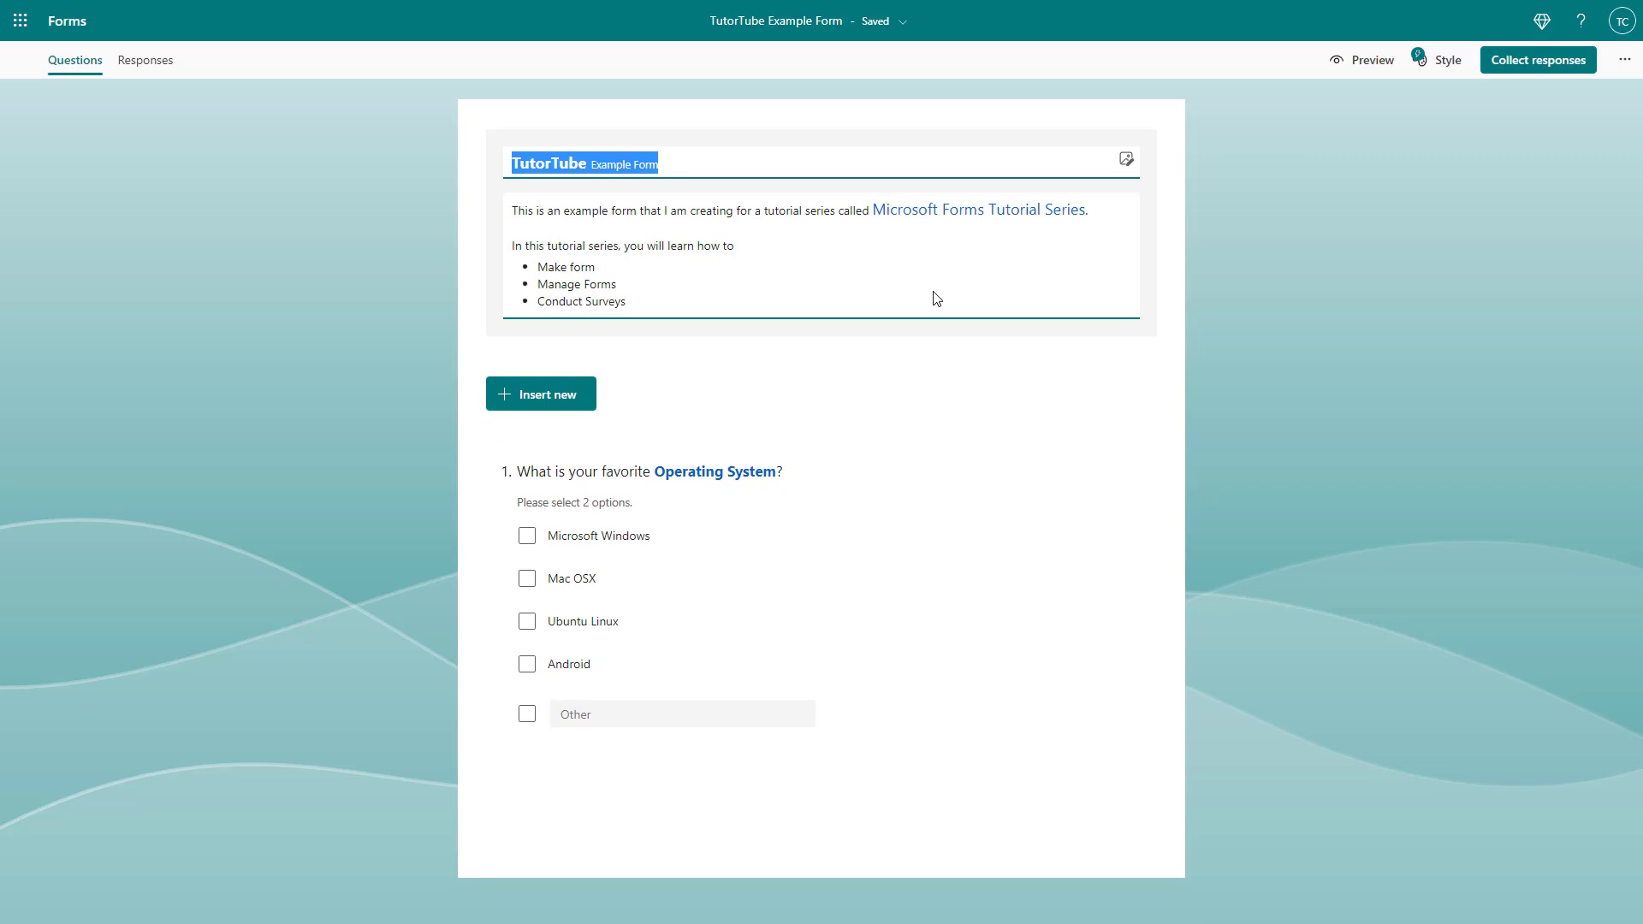
pyautogui.click(1128, 164)
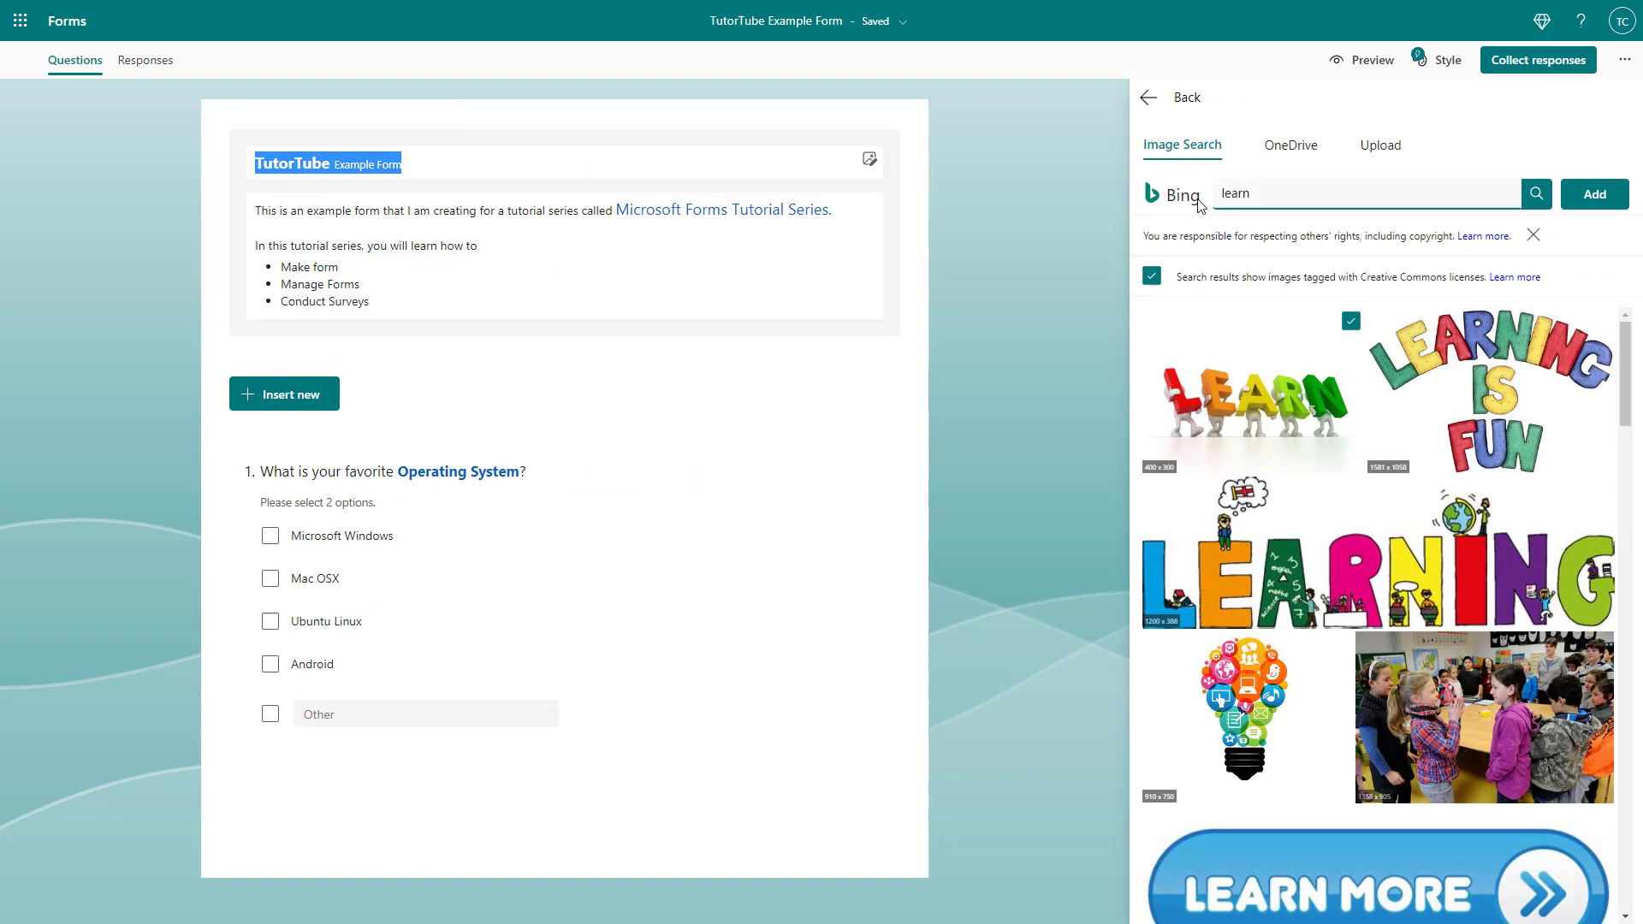
pyautogui.doubleClick(1298, 193)
pyautogui.write('e')
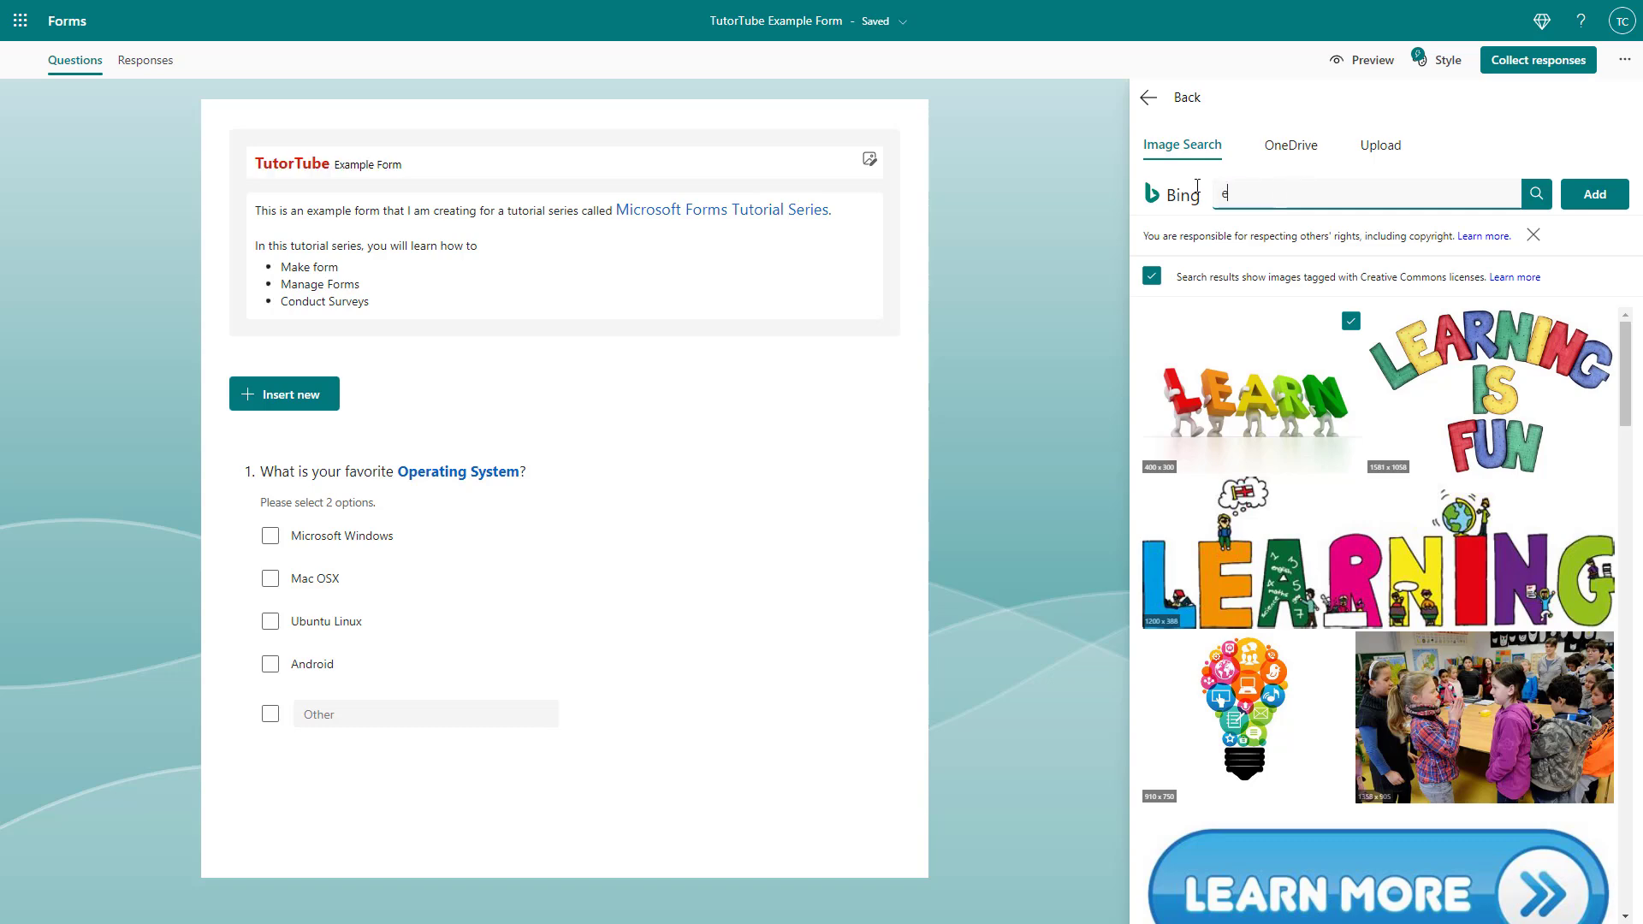
pyautogui.write('n')
pyautogui.press('Return')
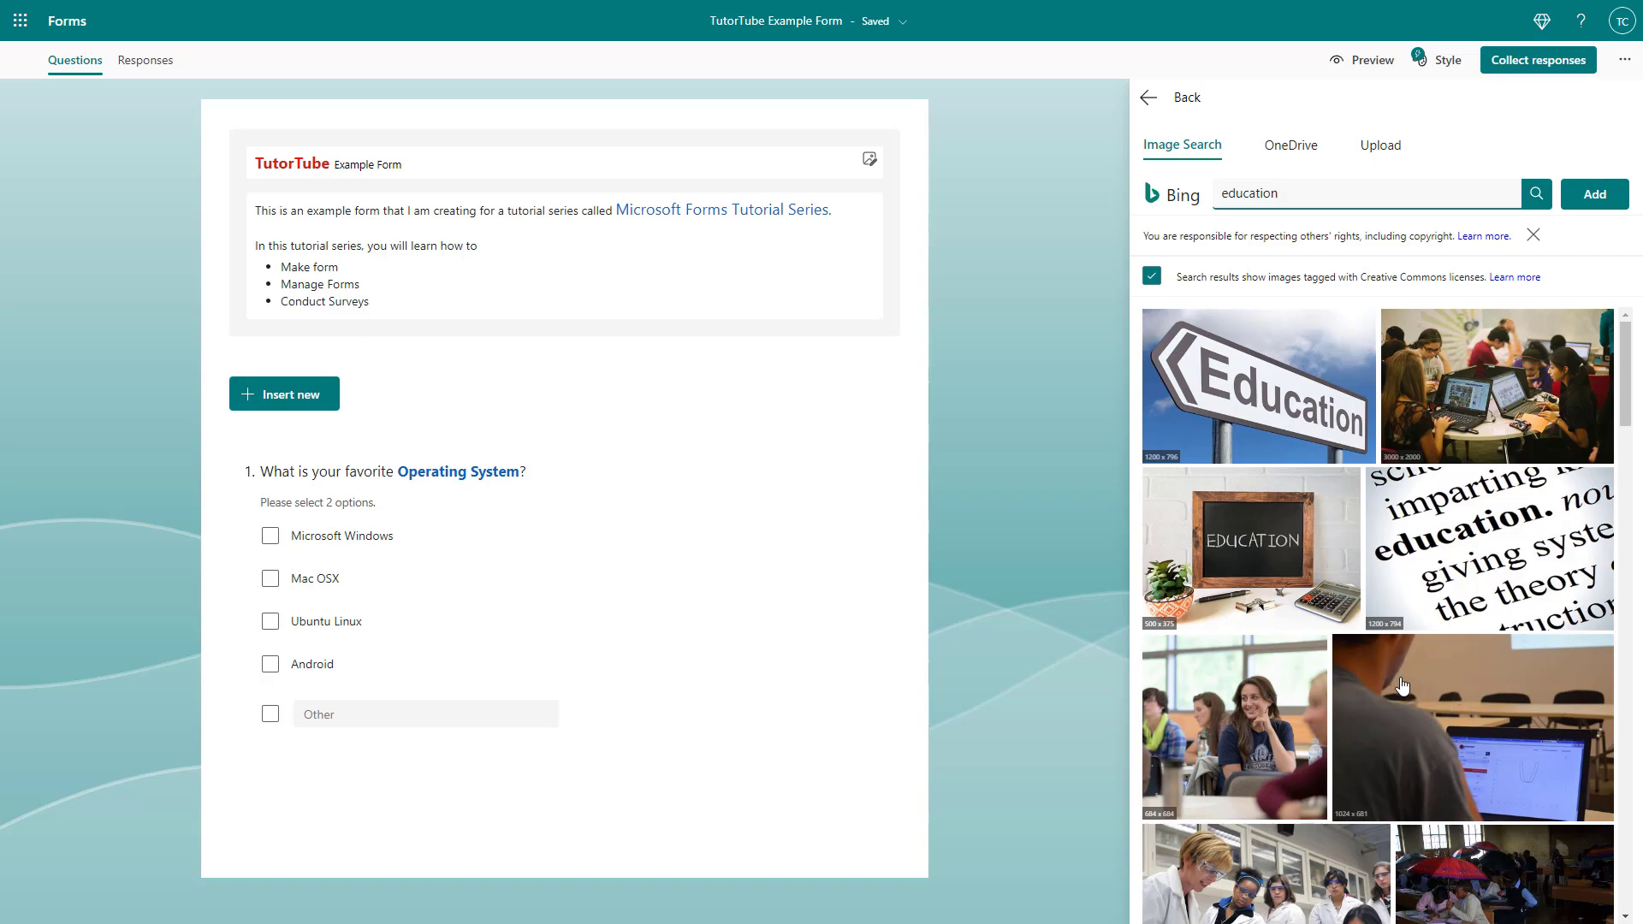
pyautogui.click(1292, 145)
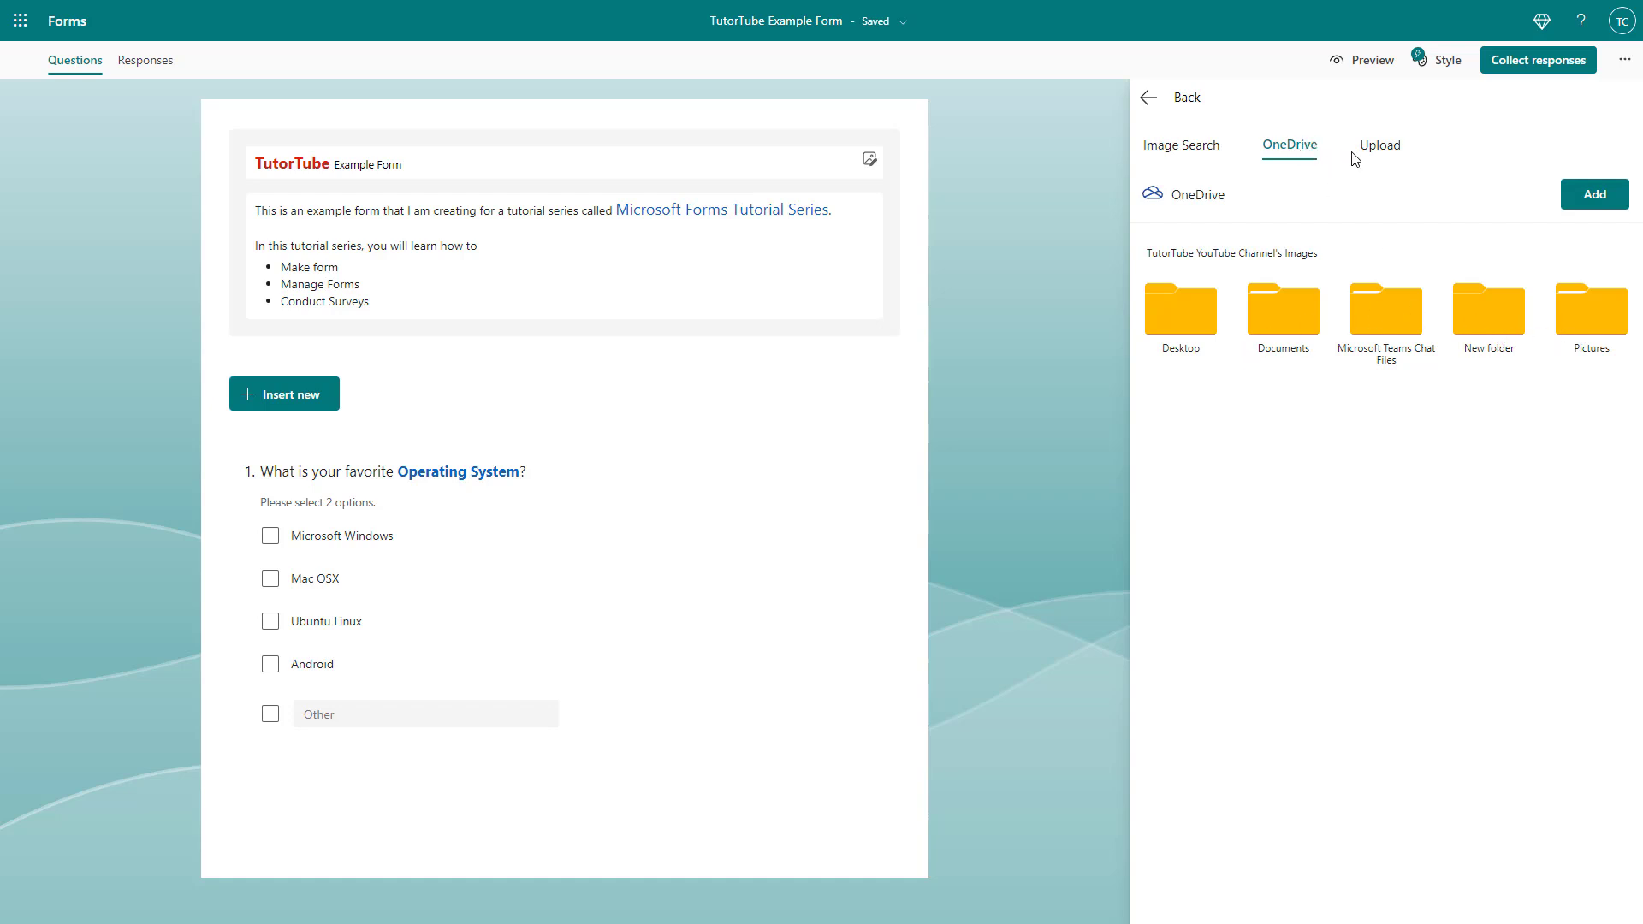
# Step: Upload TutorTube-Logo.png from the TT (L:) drive into the form header
pyautogui.click(1381, 145)
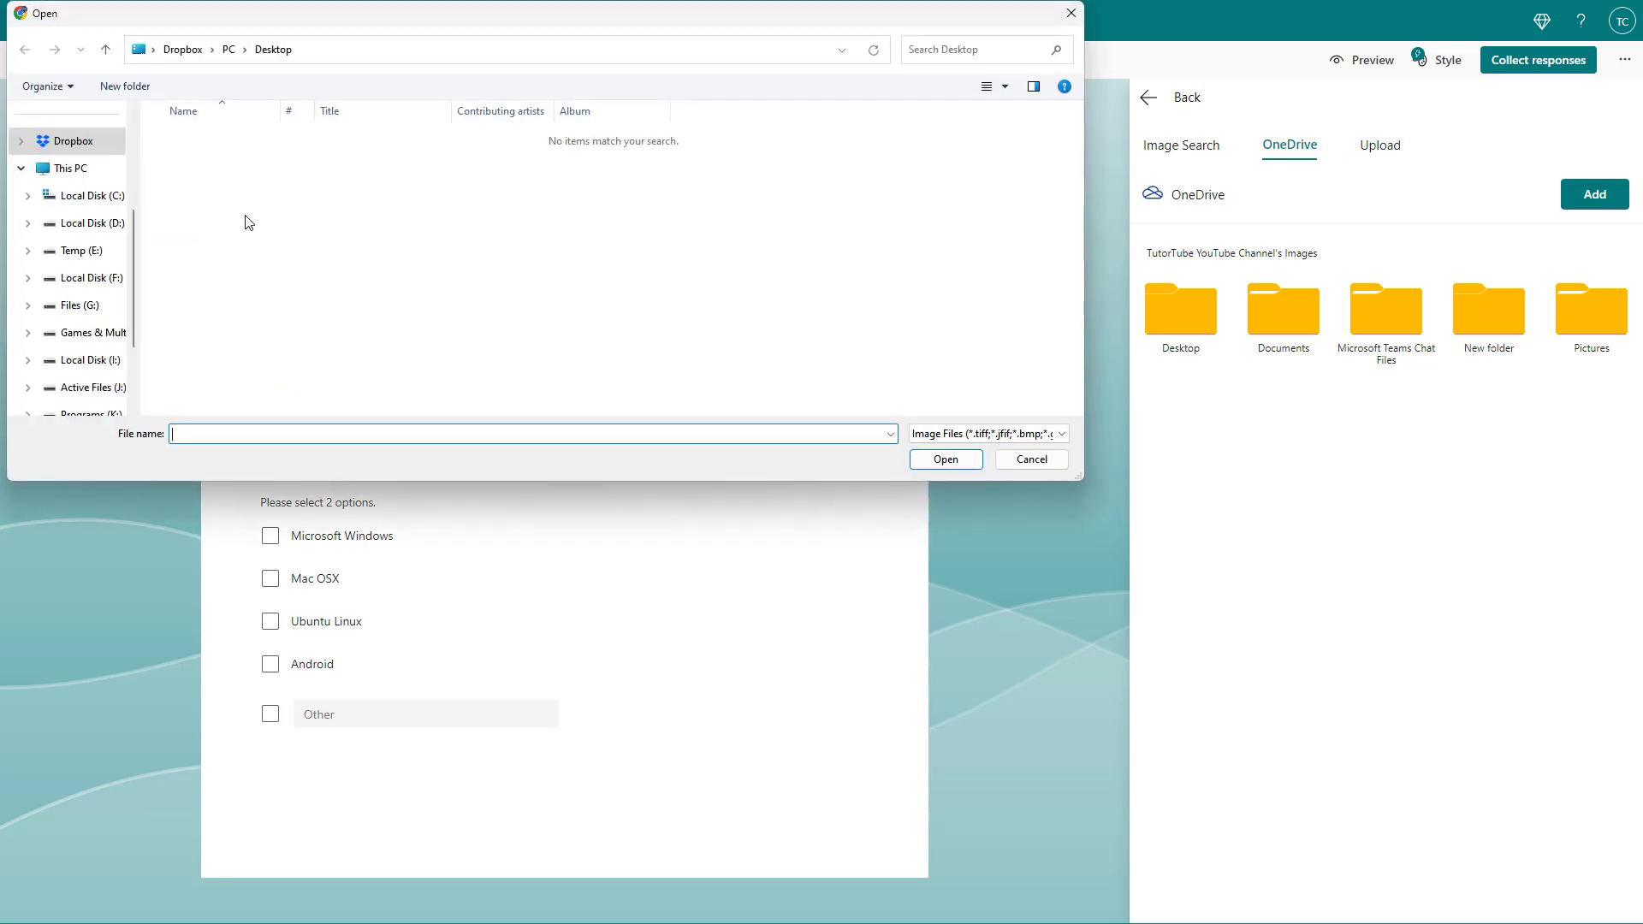
pyautogui.scroll(-3, 90, 232)
pyautogui.scroll(3, 100, 308)
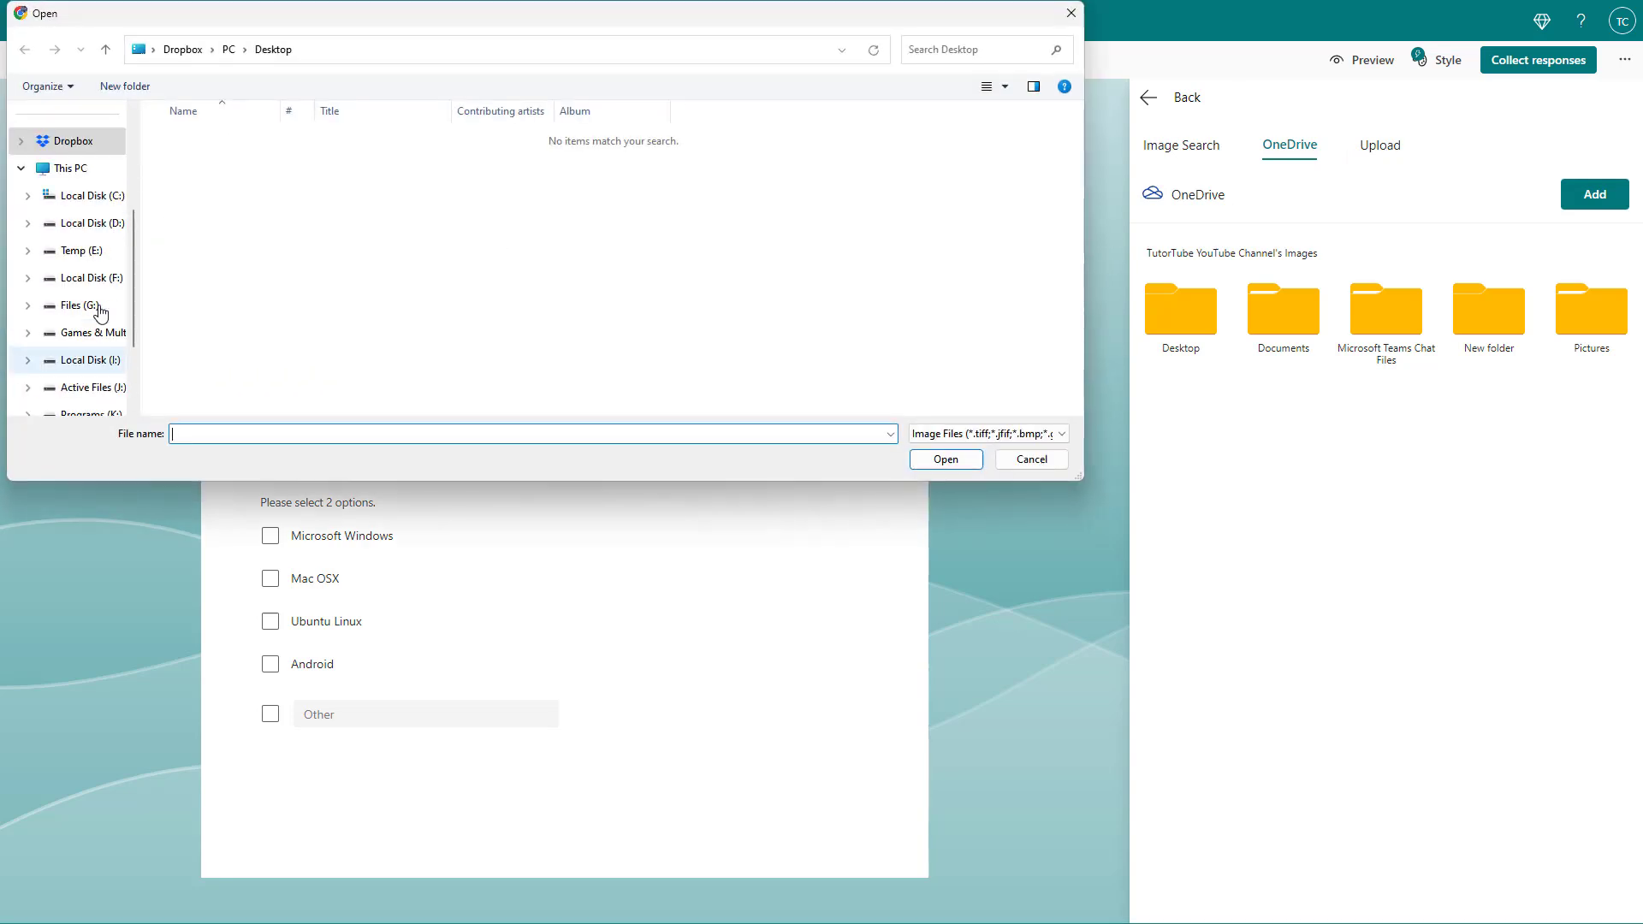
pyautogui.scroll(-1, 100, 321)
pyautogui.click(75, 389)
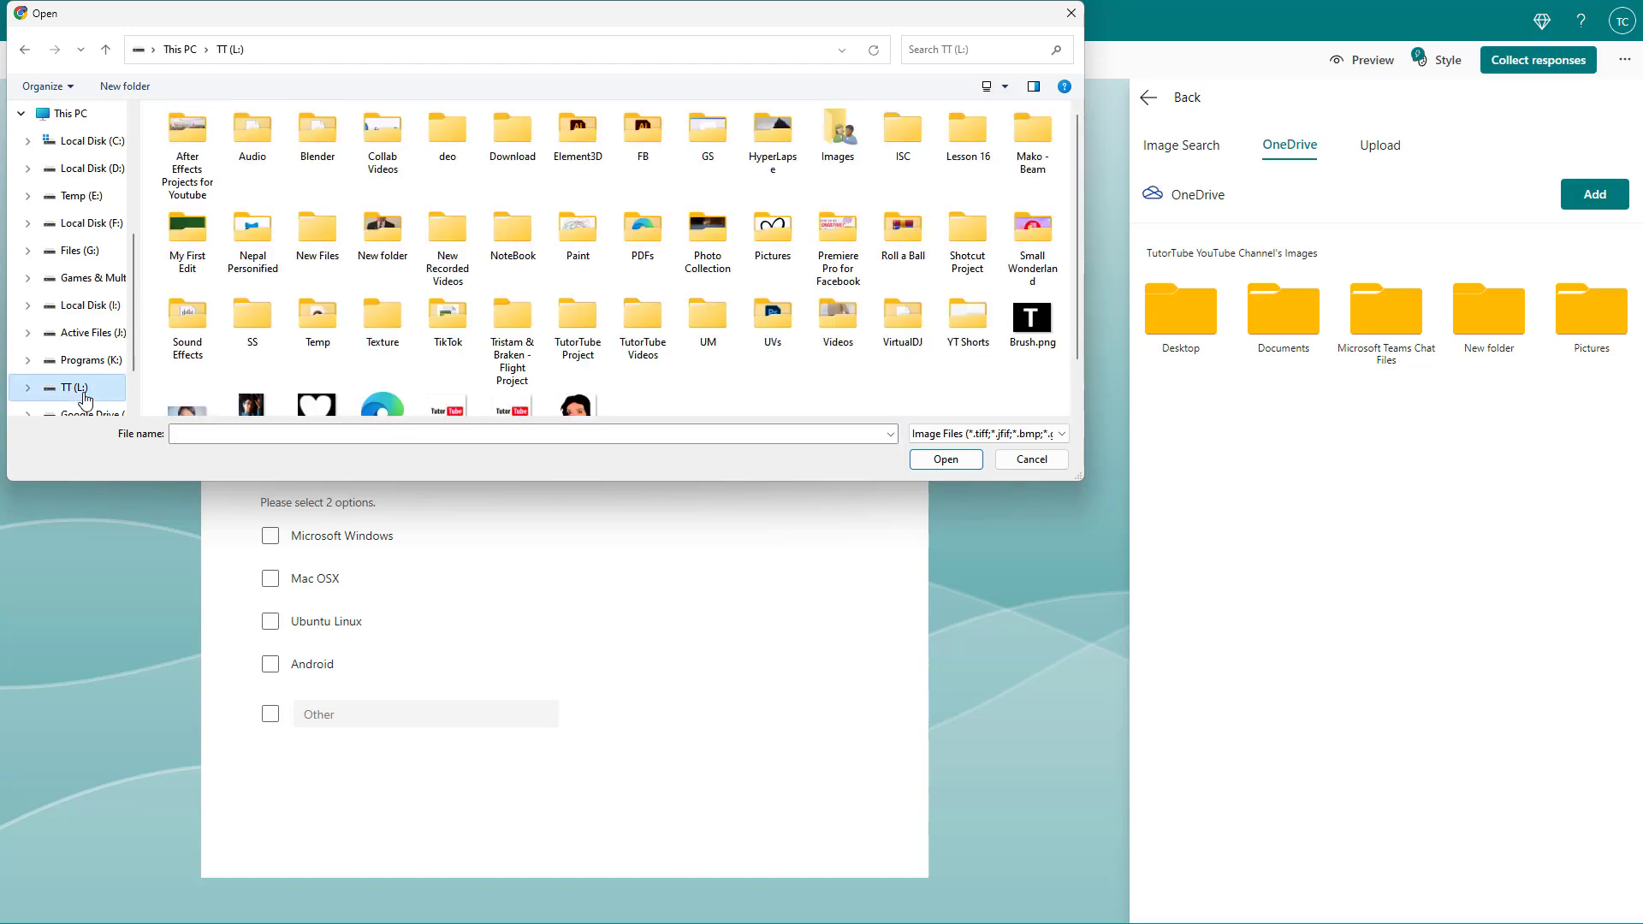
pyautogui.scroll(-1, 399, 371)
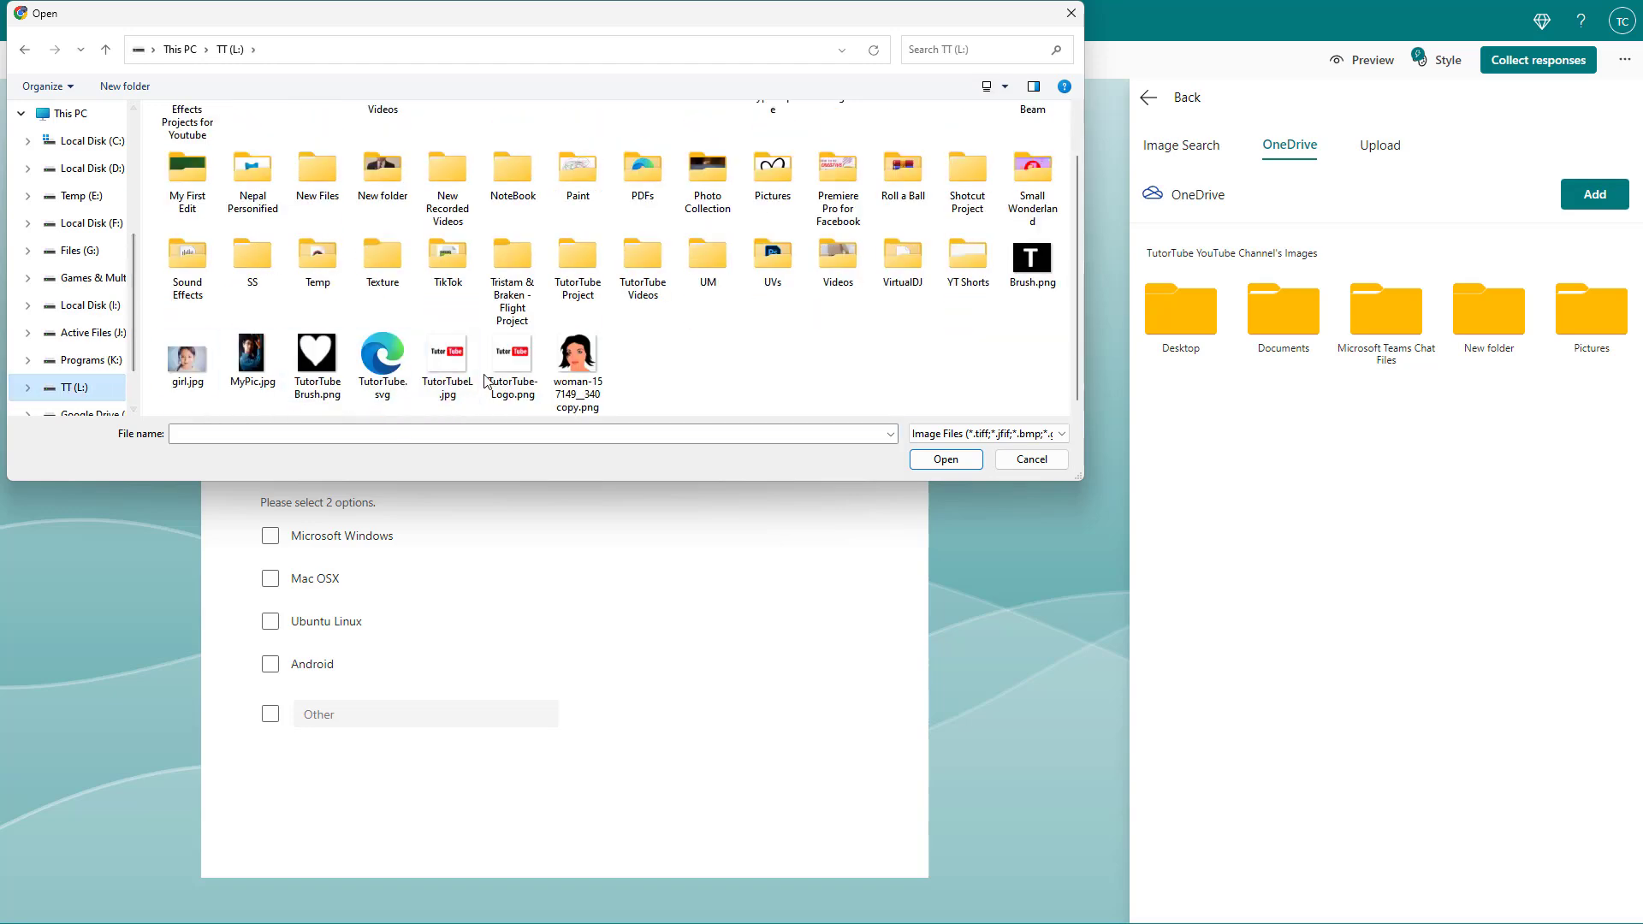
pyautogui.click(512, 365)
pyautogui.click(945, 459)
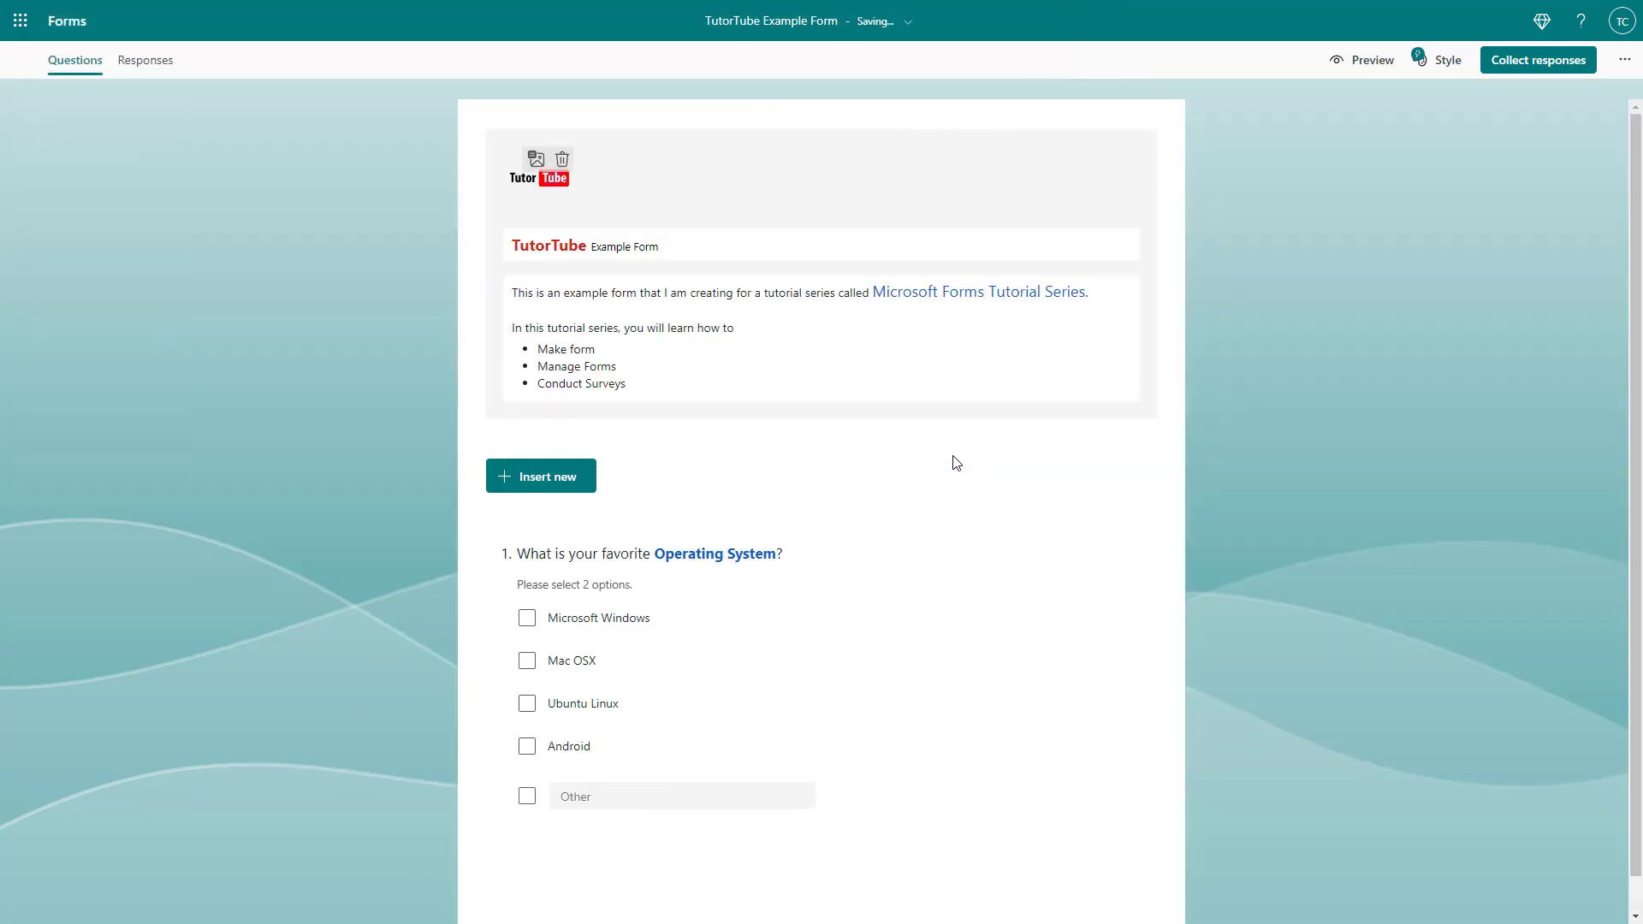
# Step: Set the header logo's alt text to 'TutorTube' and leave header editing
pyautogui.click(536, 160)
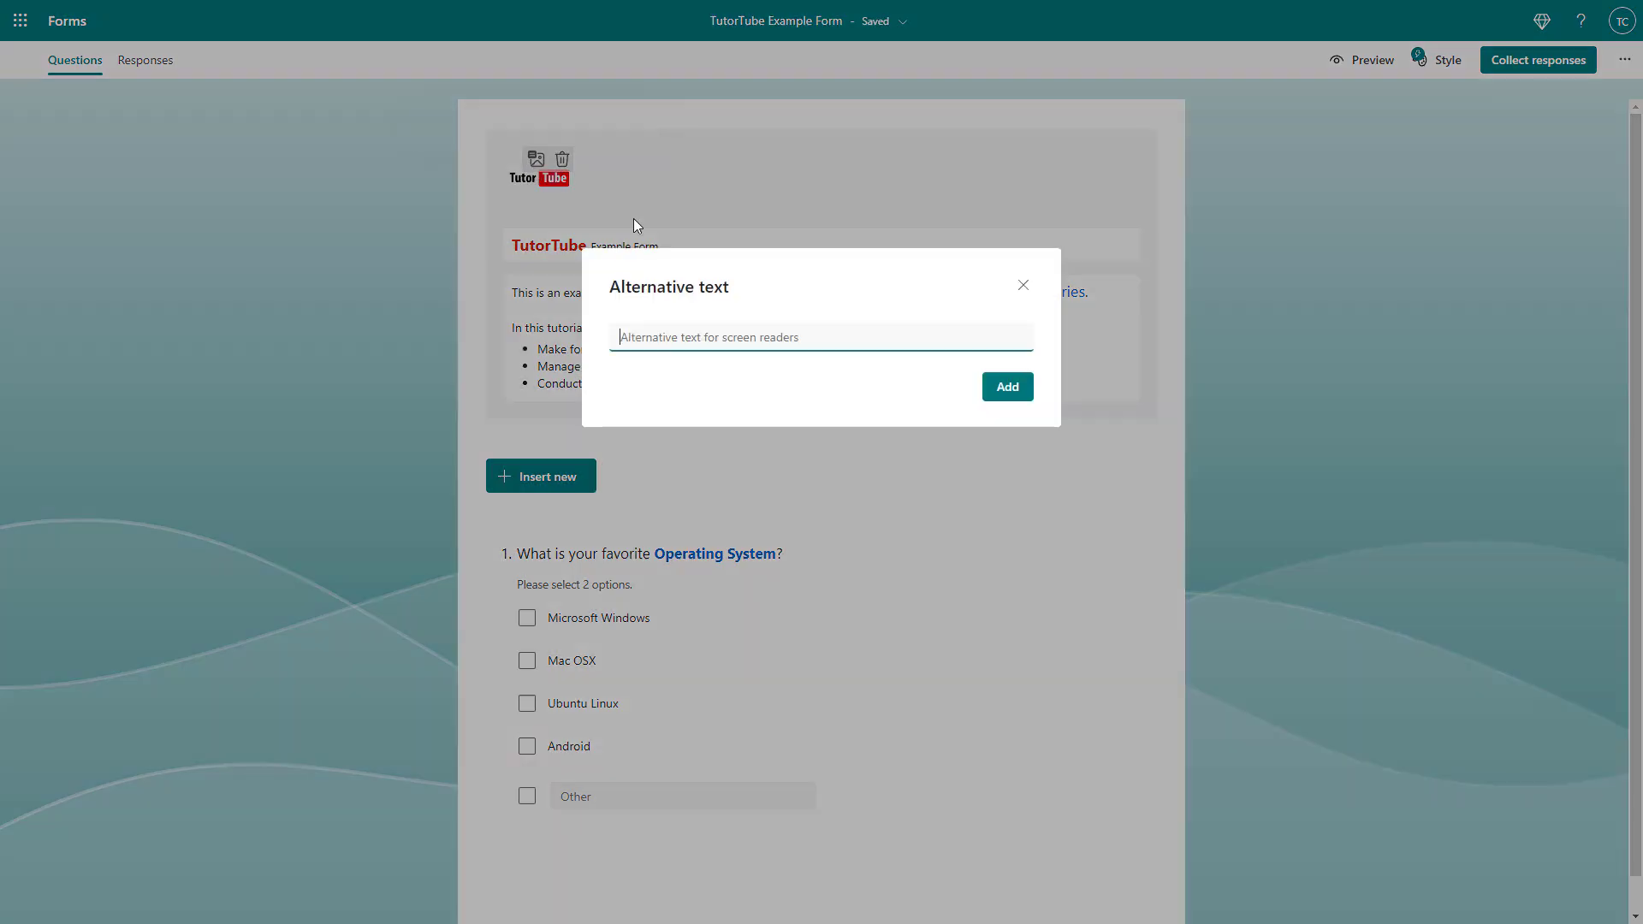
pyautogui.write('TutorTube')
pyautogui.click(1008, 389)
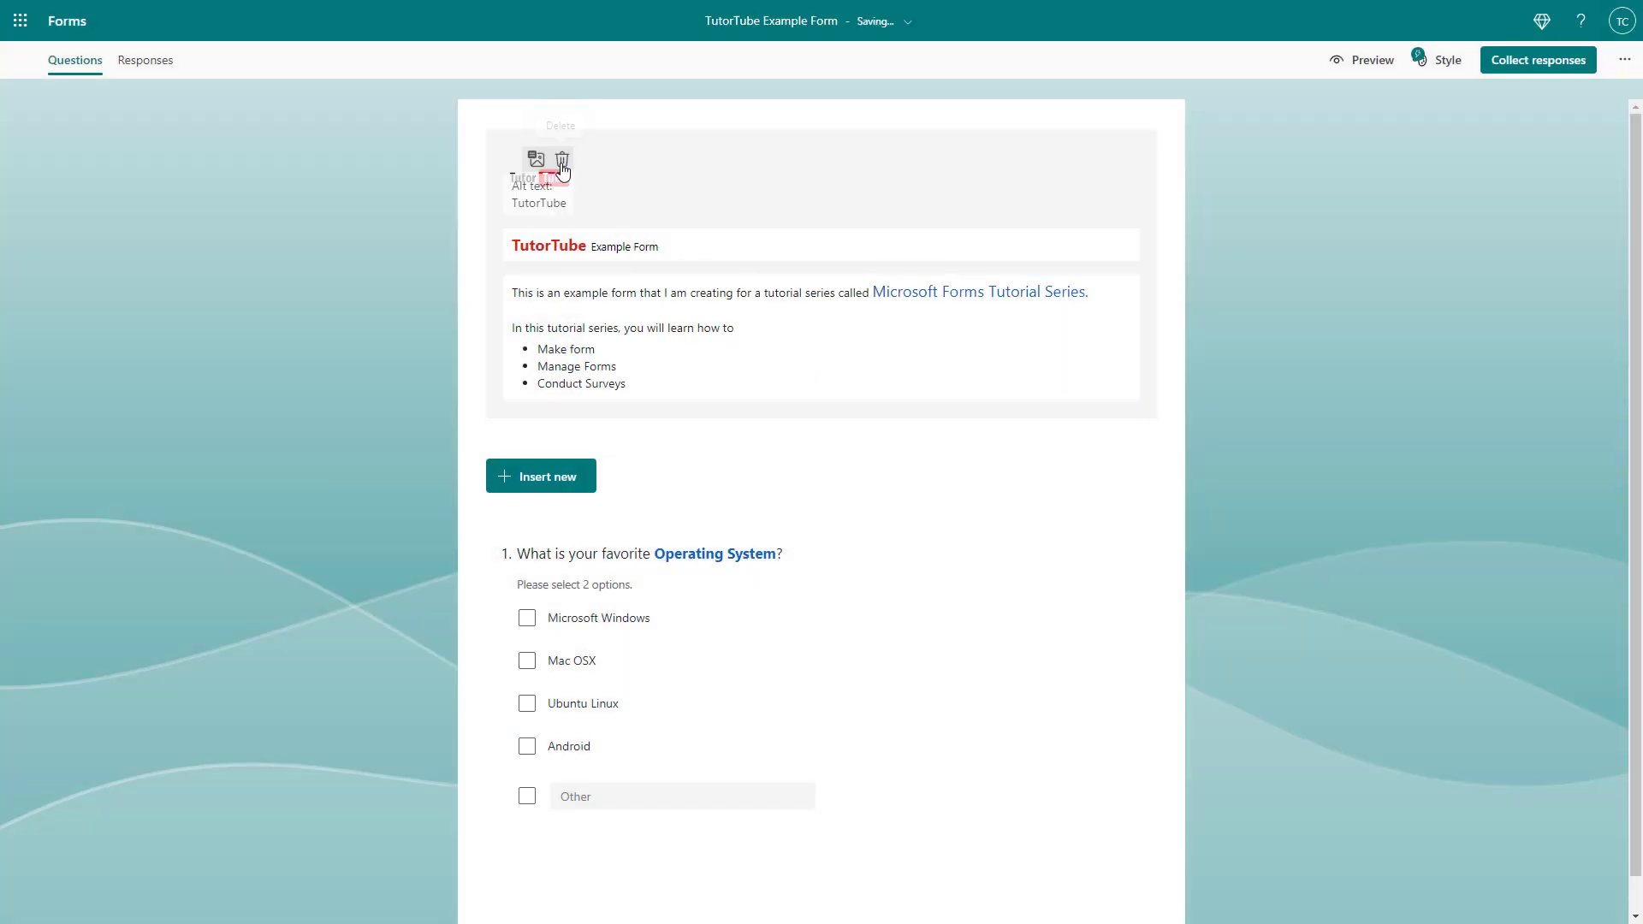
pyautogui.click(1352, 315)
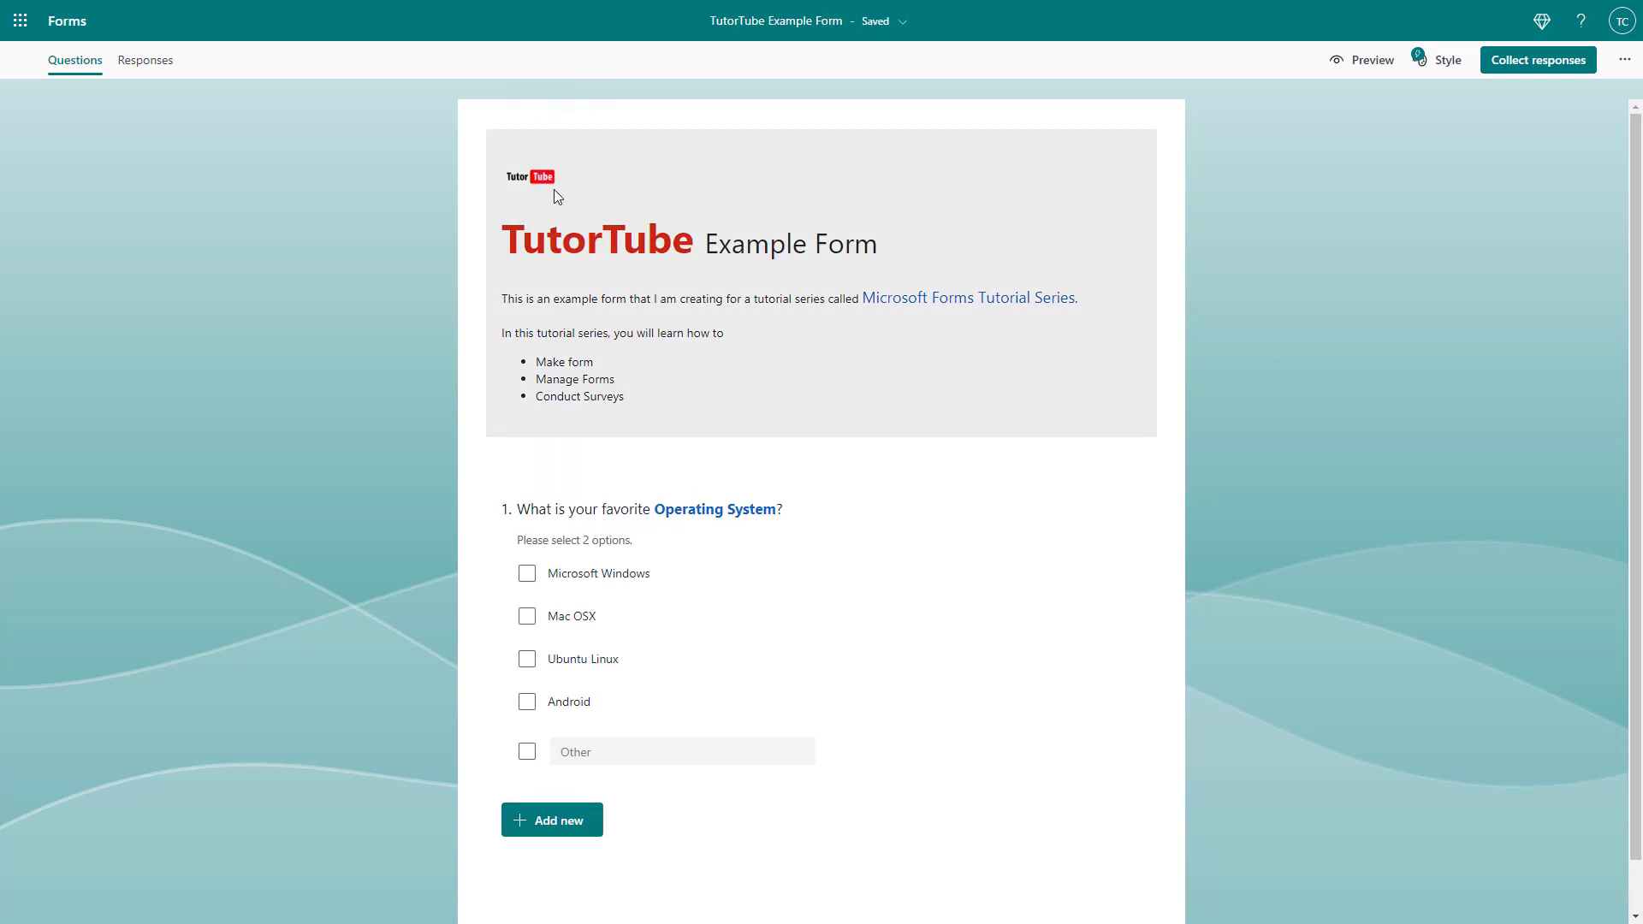
pyautogui.click(502, 175)
pyautogui.click(545, 173)
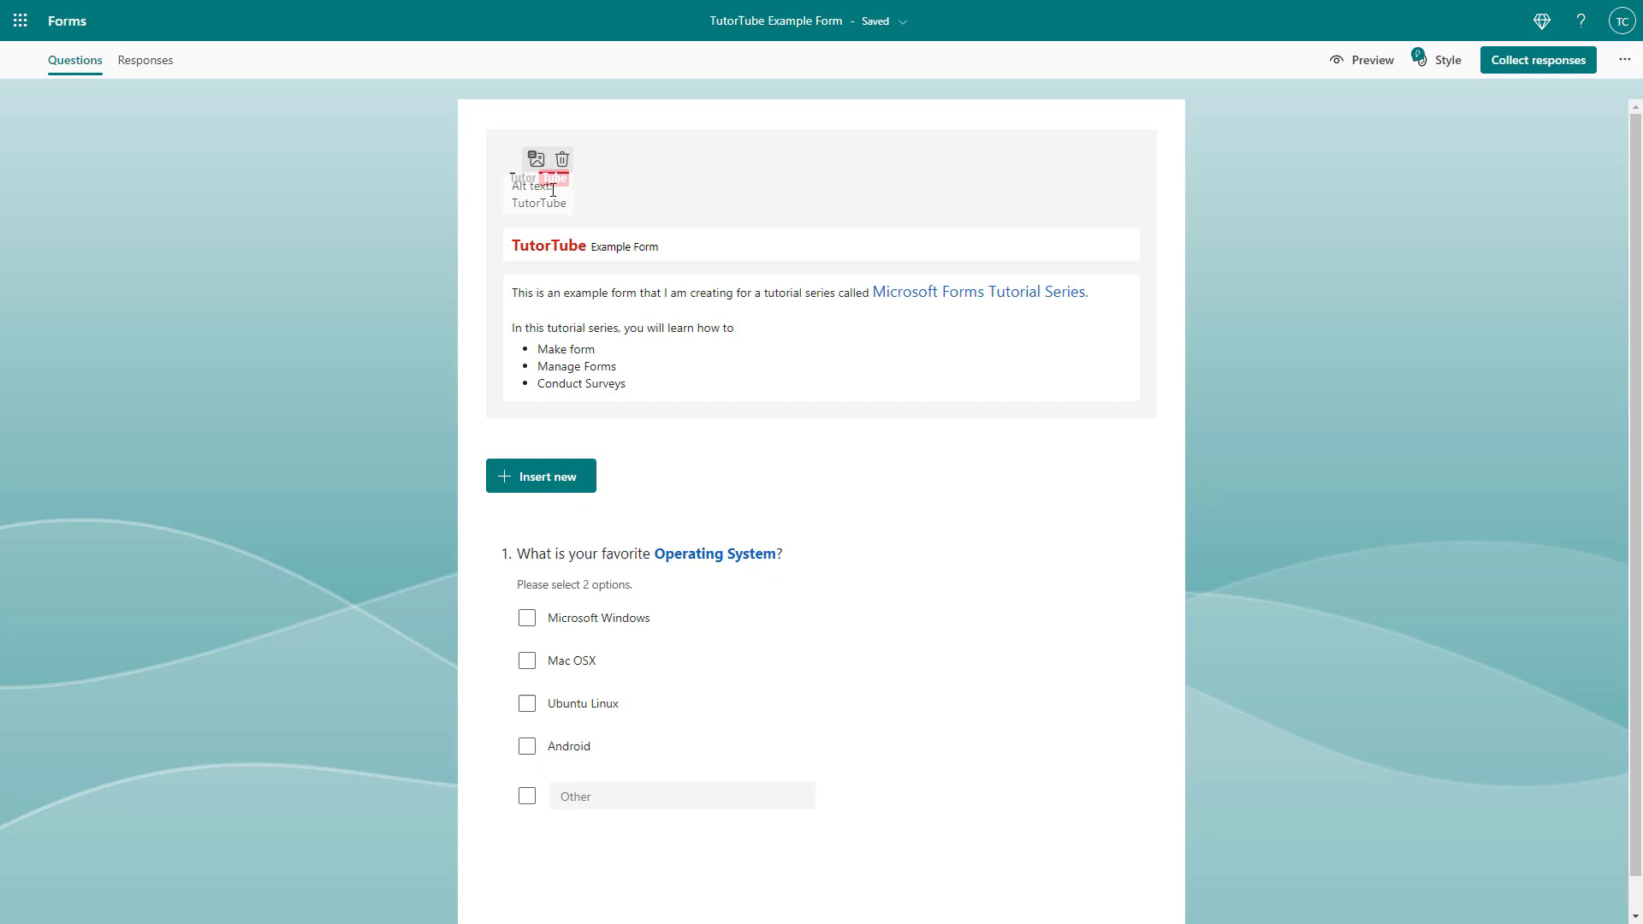
pyautogui.click(1268, 258)
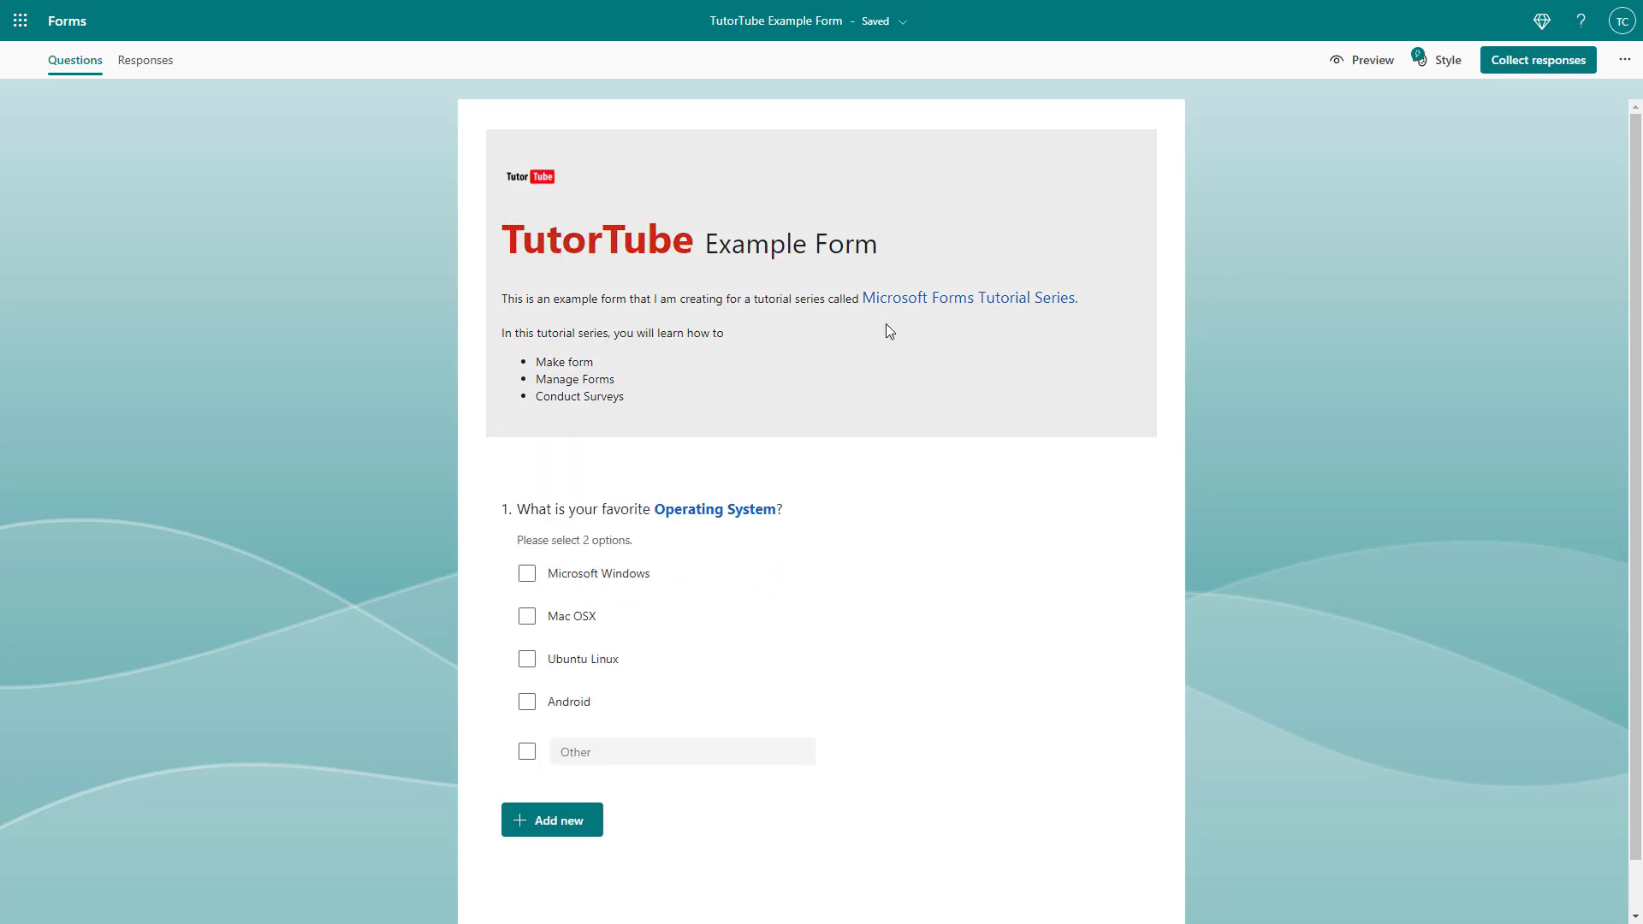
# Step: Insert the city skyline photo 5.jpg from the Images folder into question 1
pyautogui.click(800, 596)
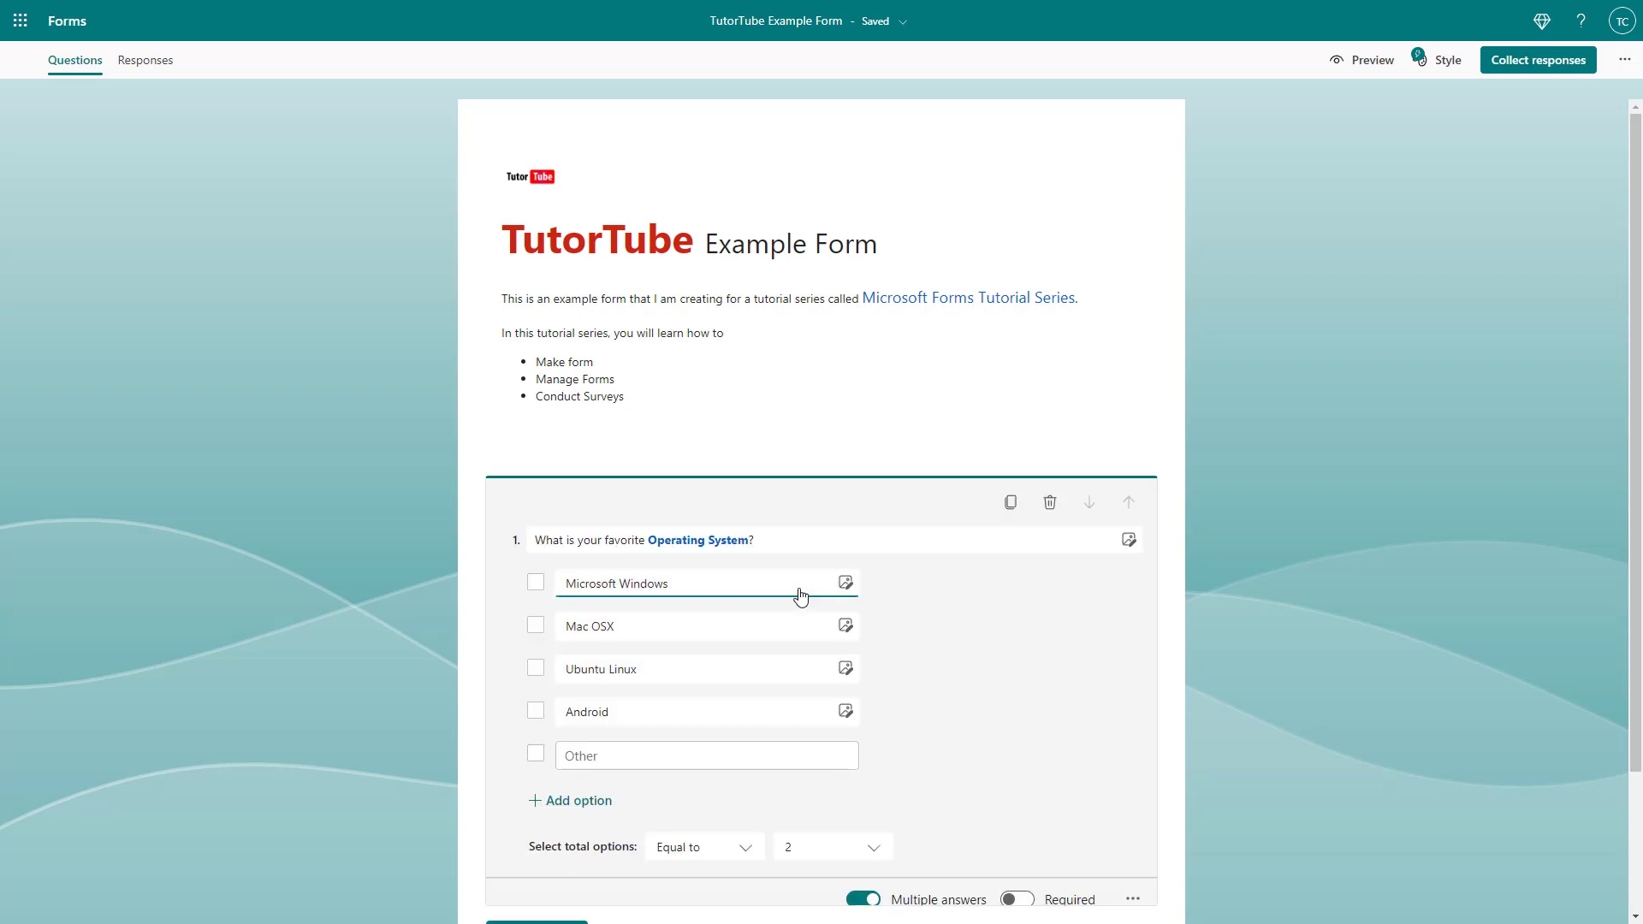
pyautogui.scroll(-1, 922, 527)
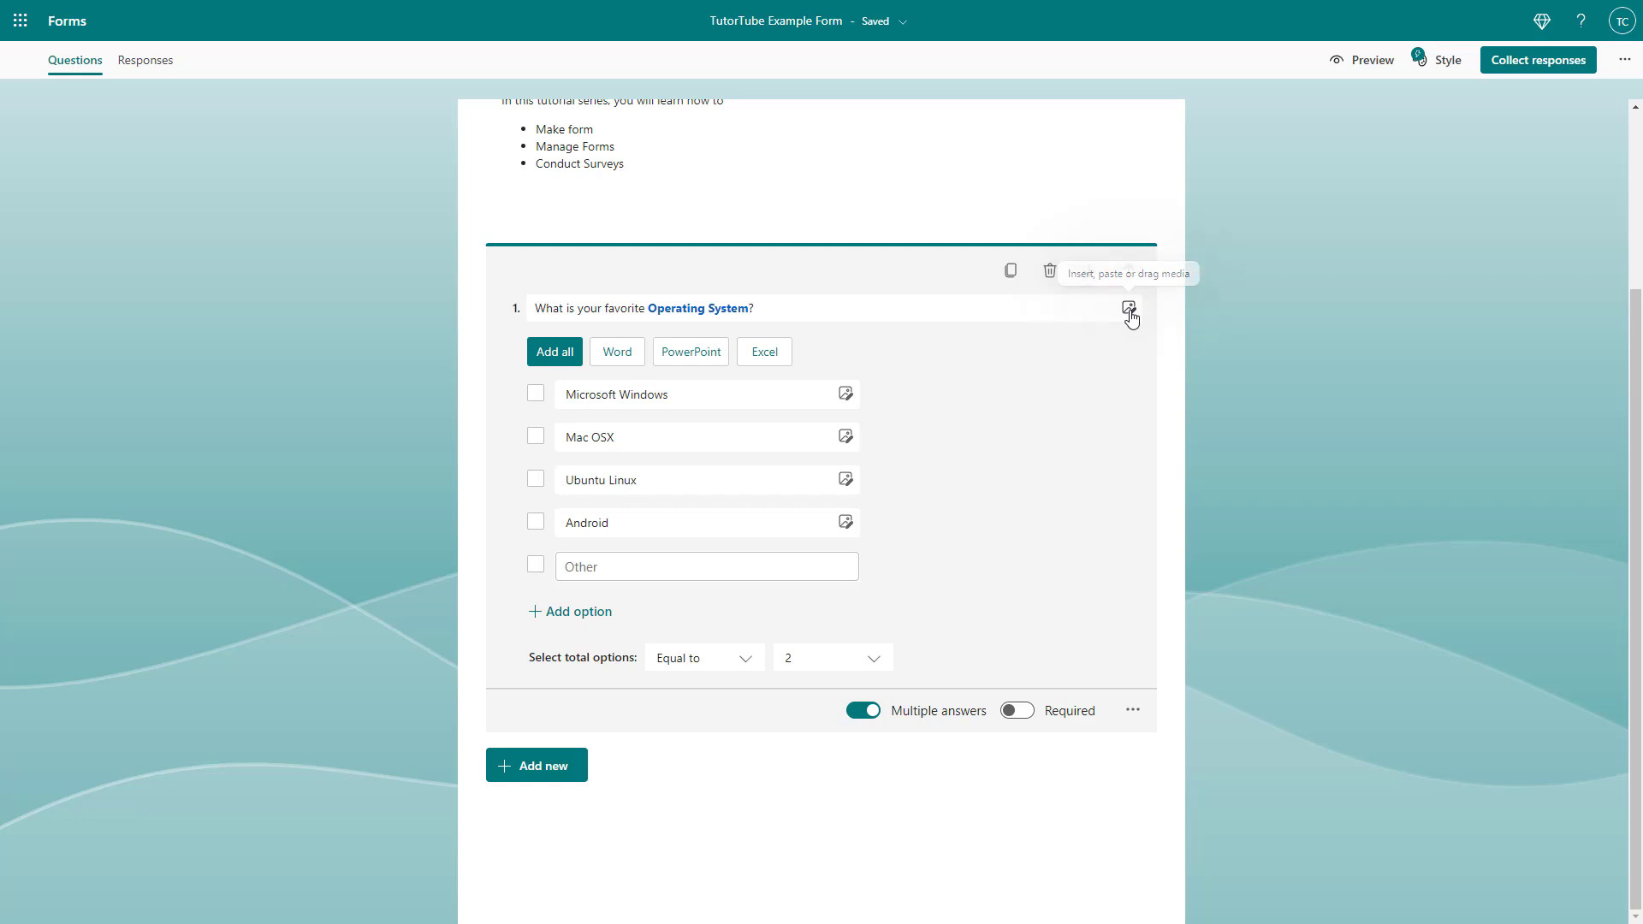
pyautogui.click(1130, 309)
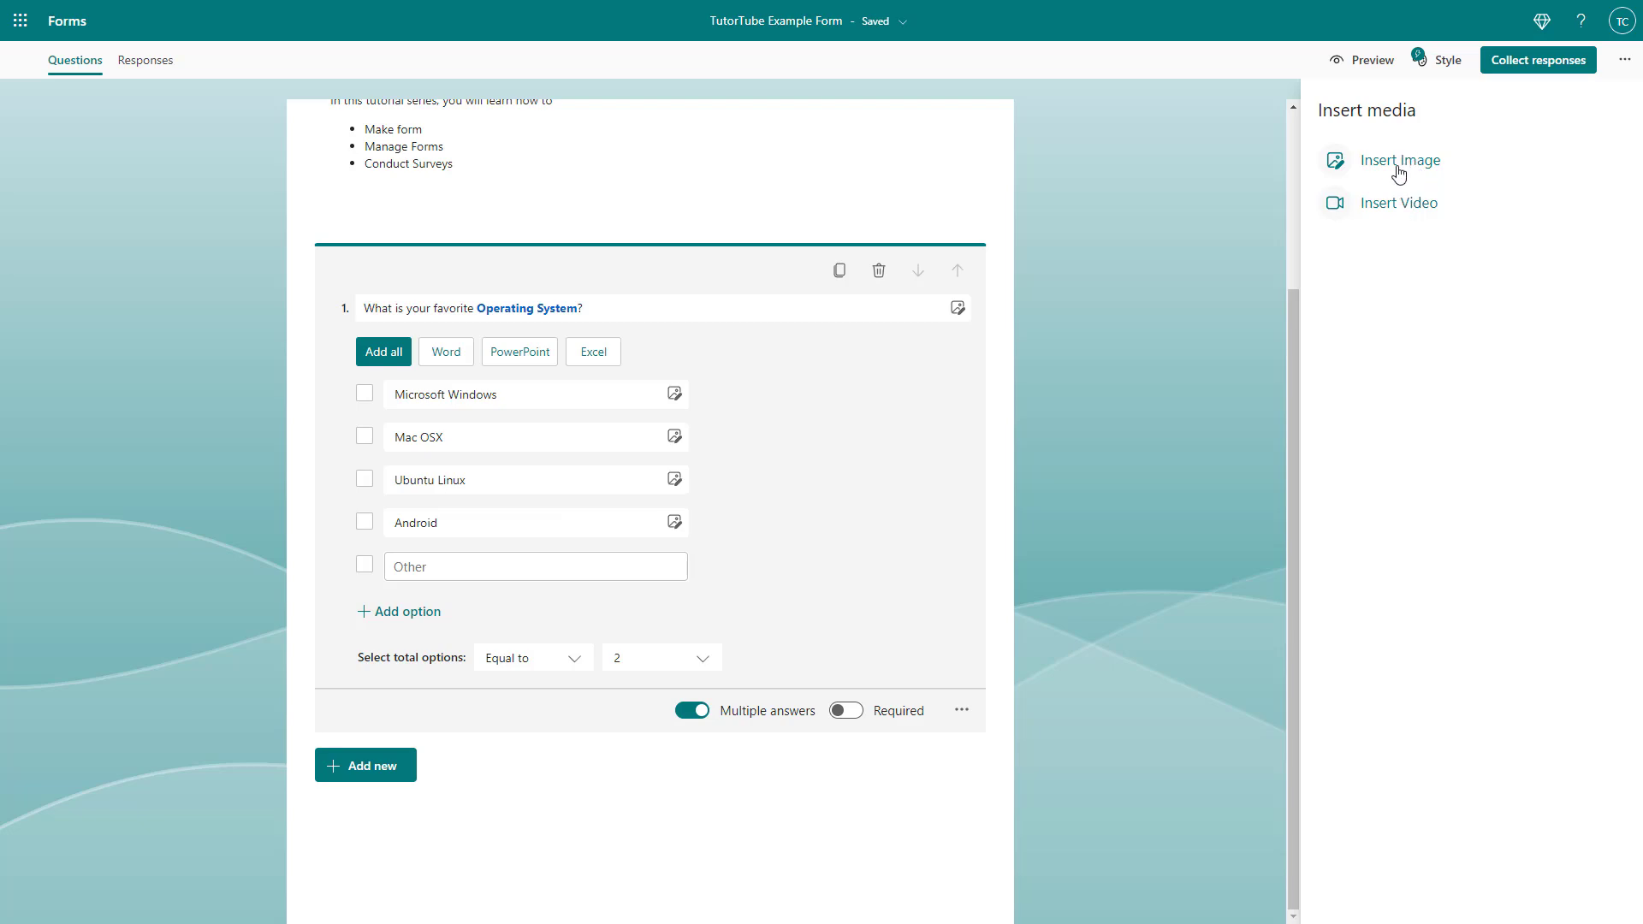
pyautogui.click(1398, 165)
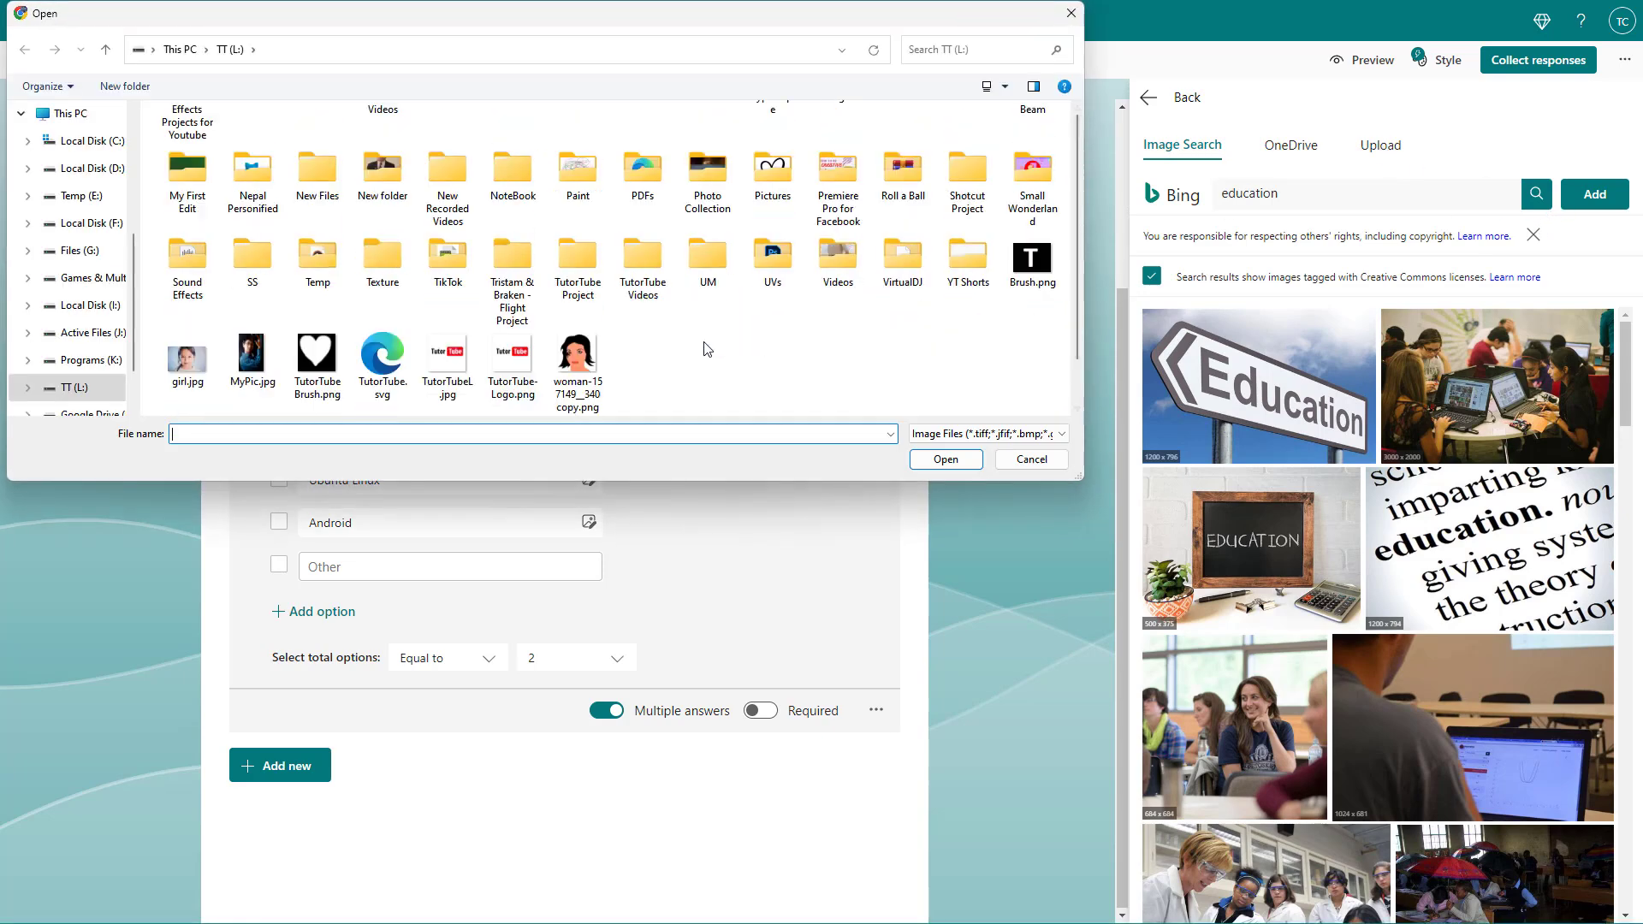
pyautogui.scroll(2, 524, 339)
pyautogui.scroll(-1, 578, 321)
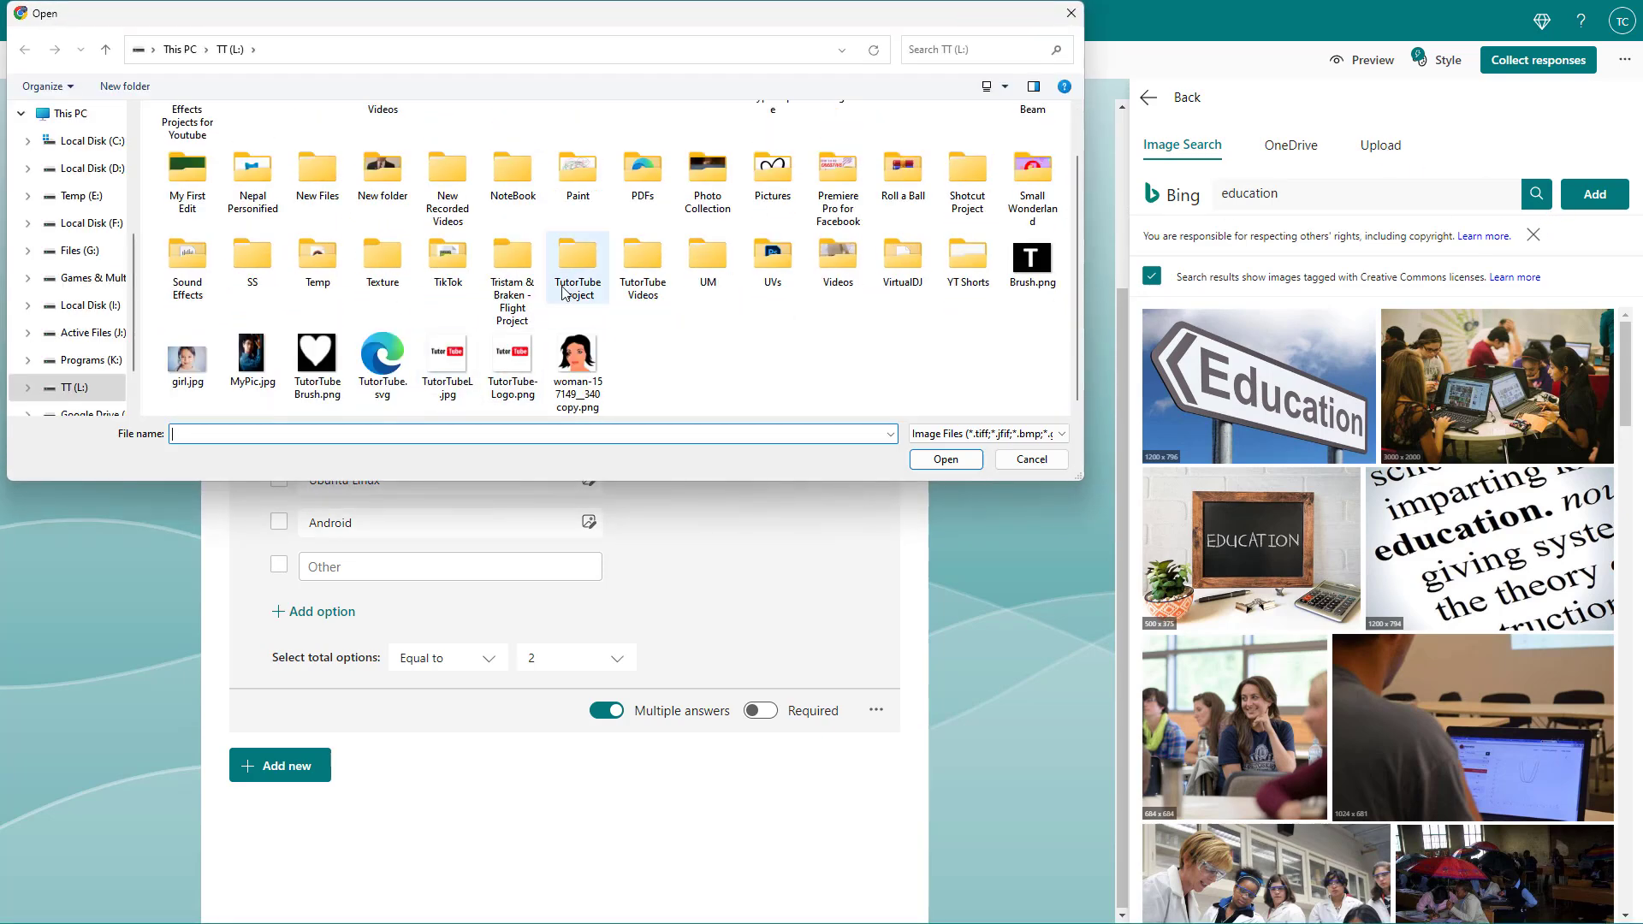
pyautogui.scroll(1, 577, 321)
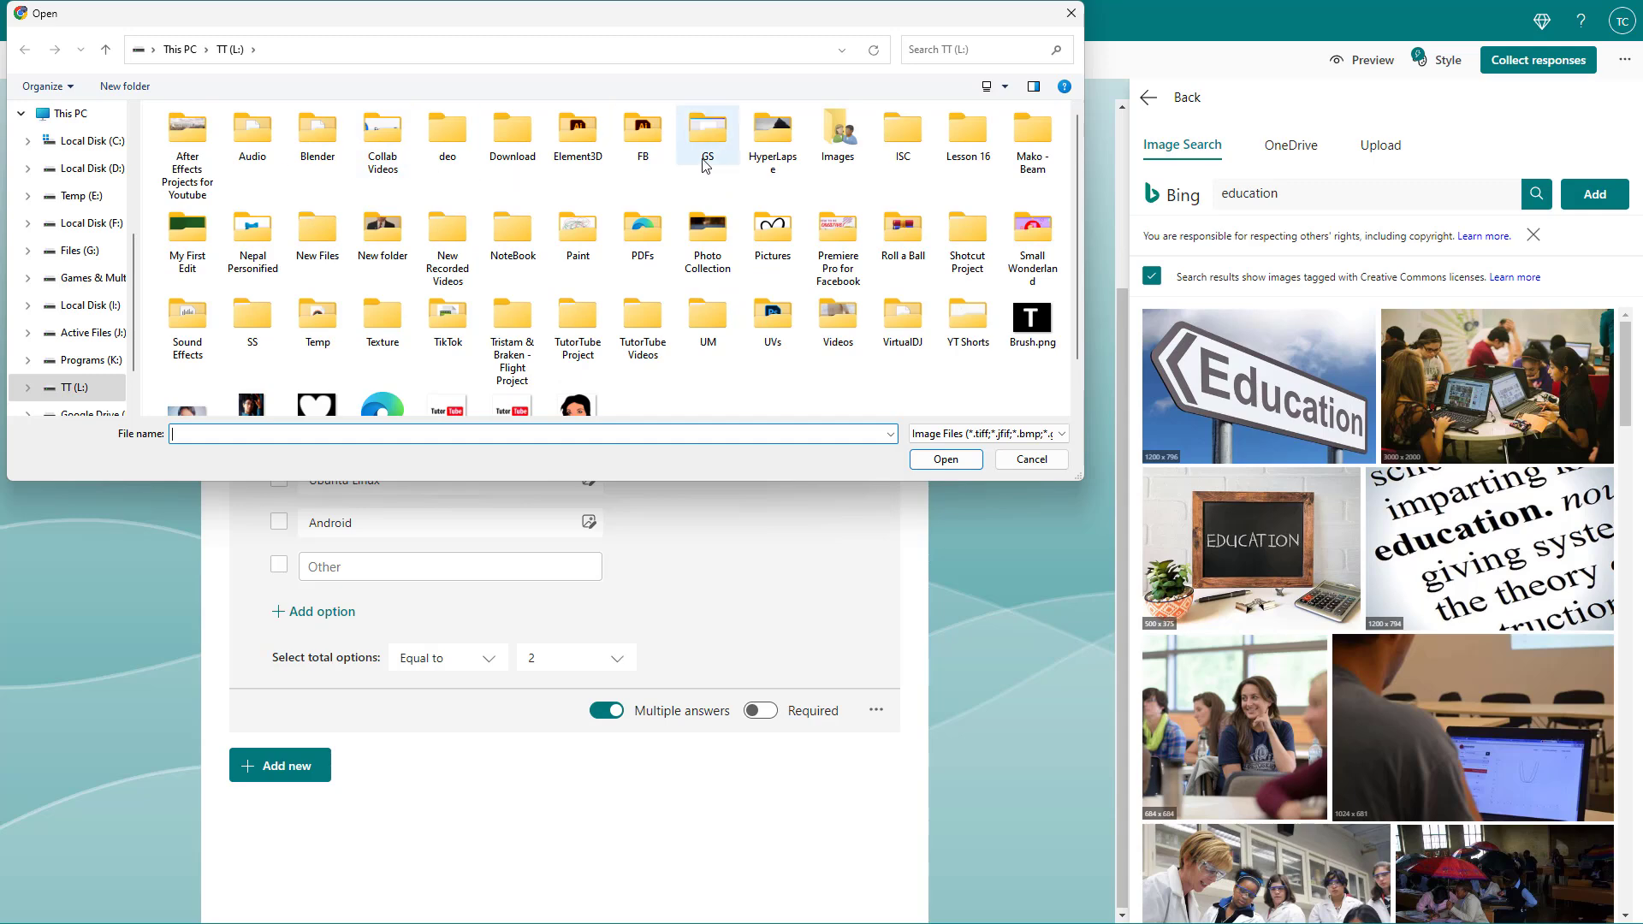
pyautogui.click(252, 238)
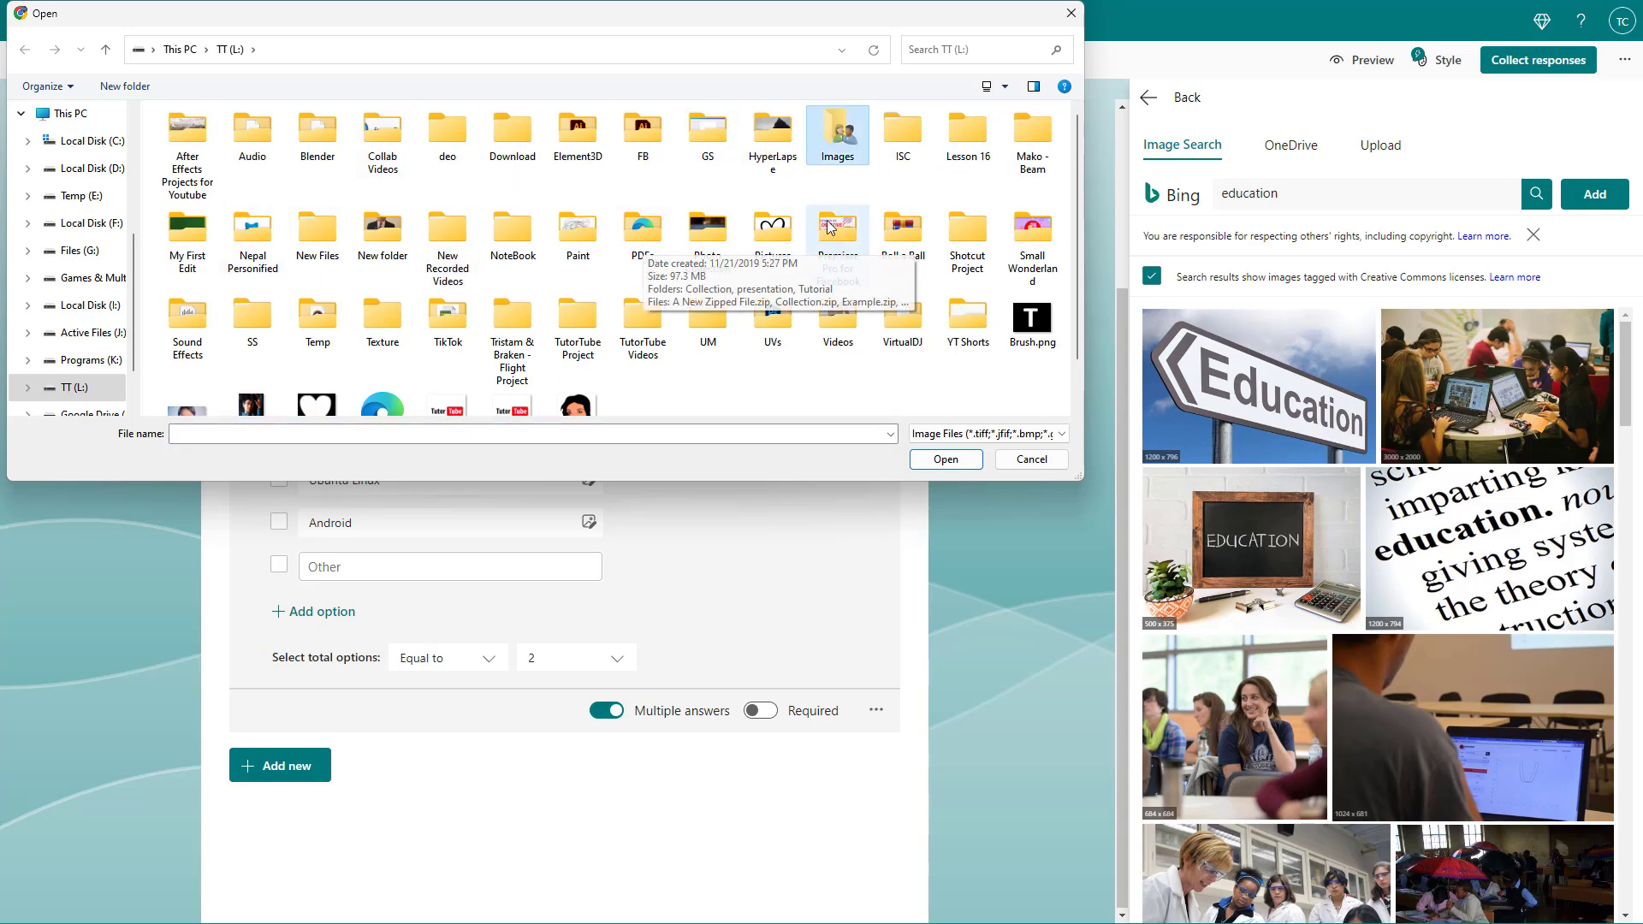
pyautogui.doubleClick(837, 135)
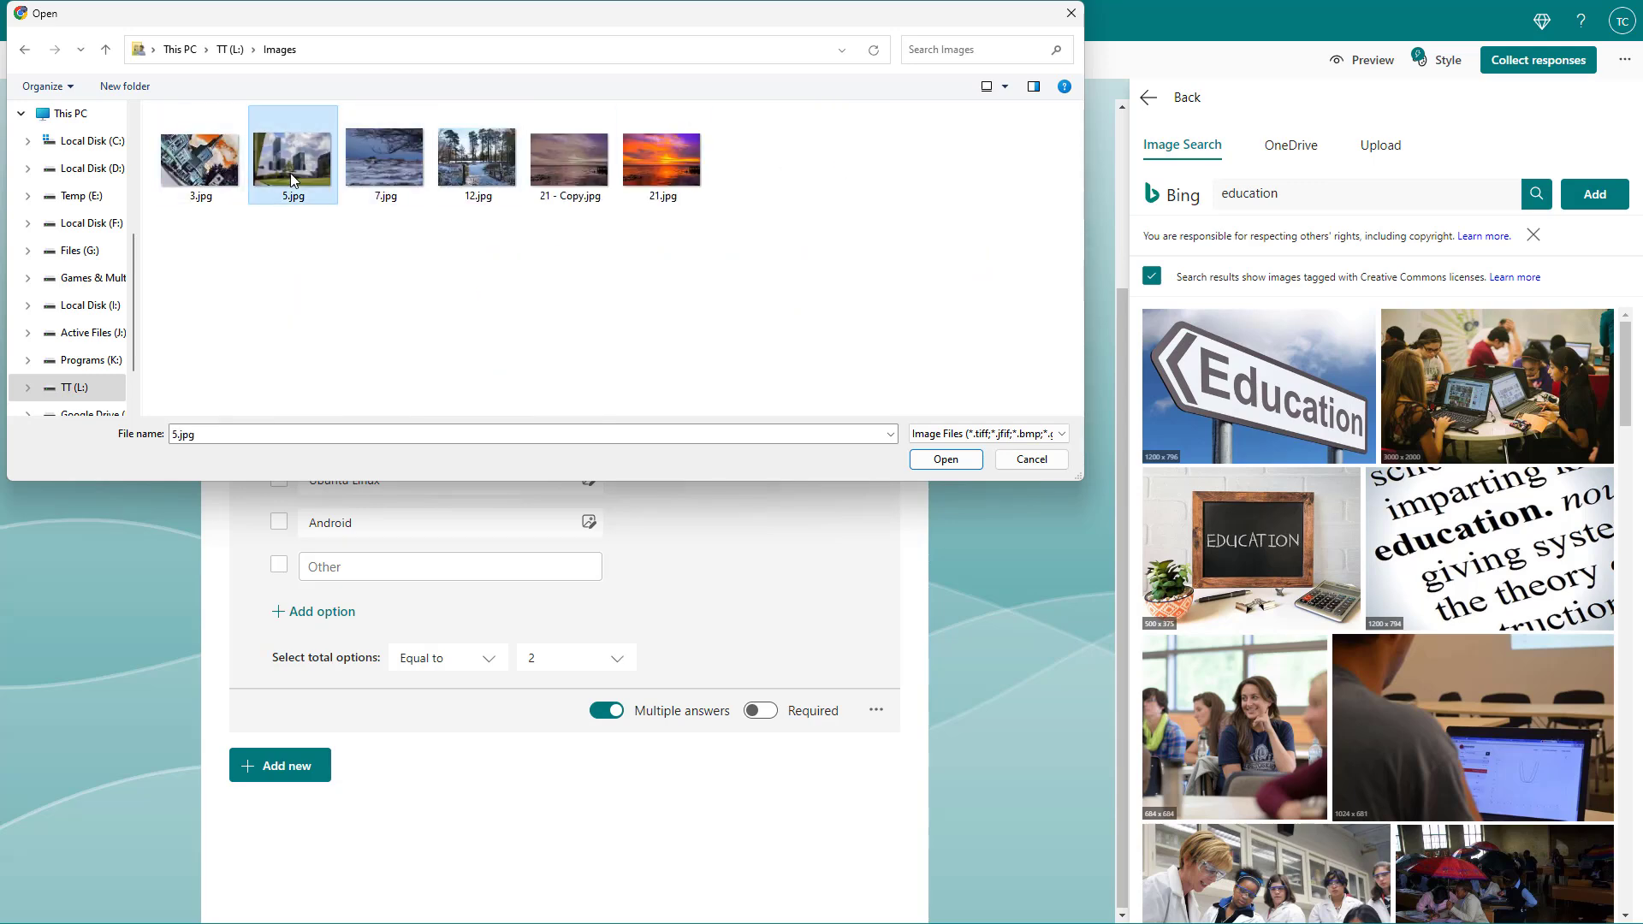
pyautogui.doubleClick(294, 161)
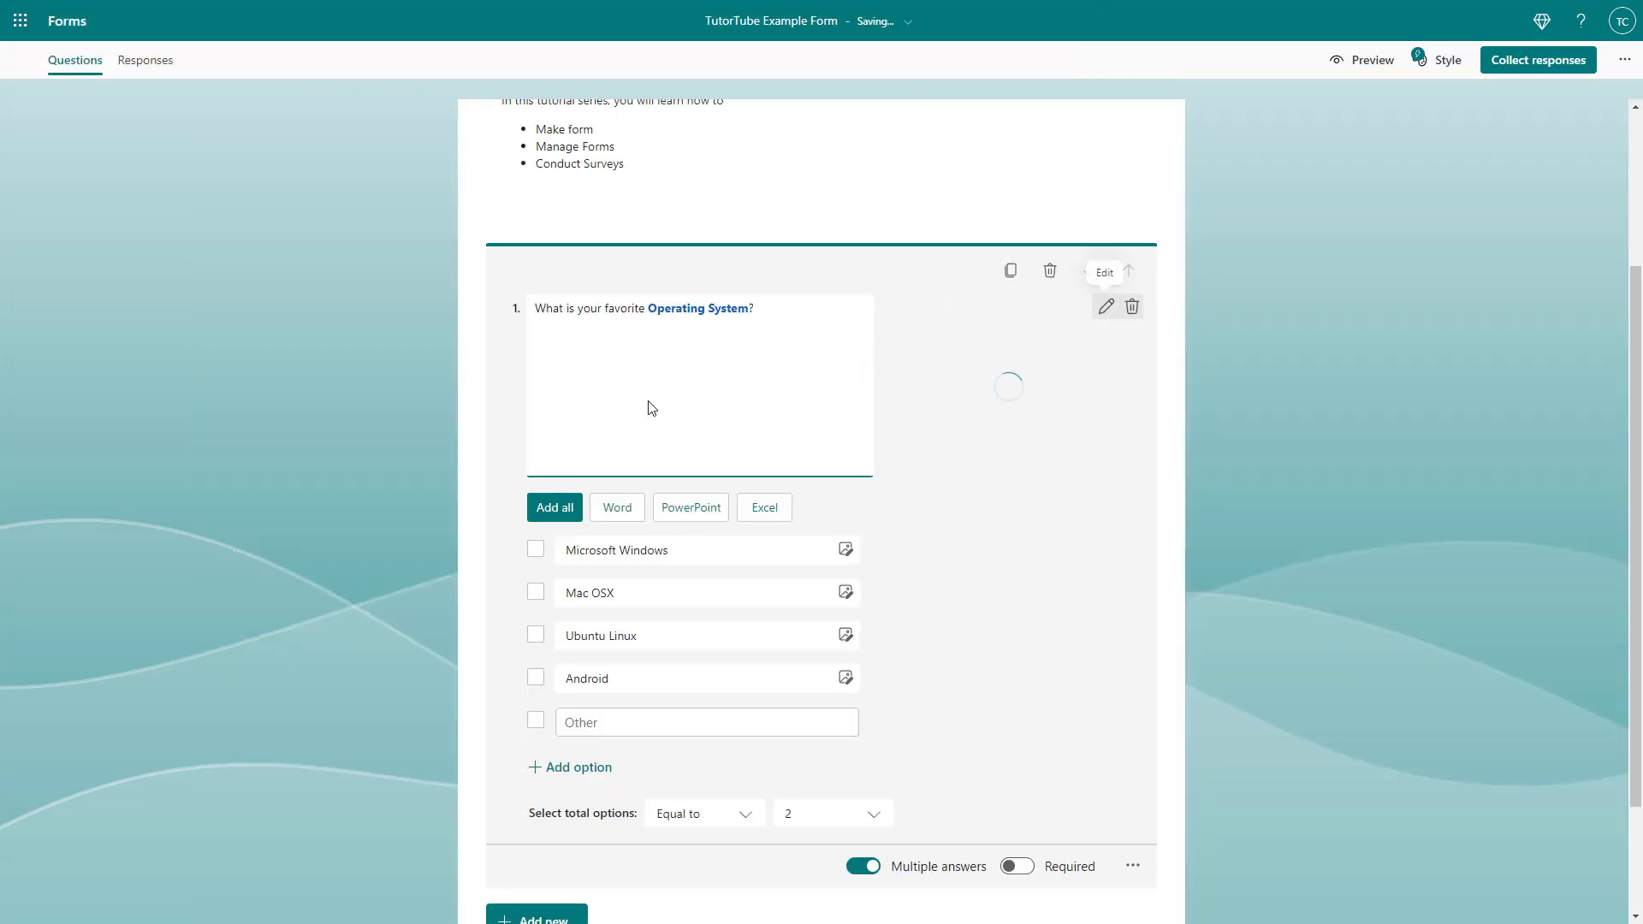
# Step: Try the question photo at Large size, then set it to Small
pyautogui.click(1108, 309)
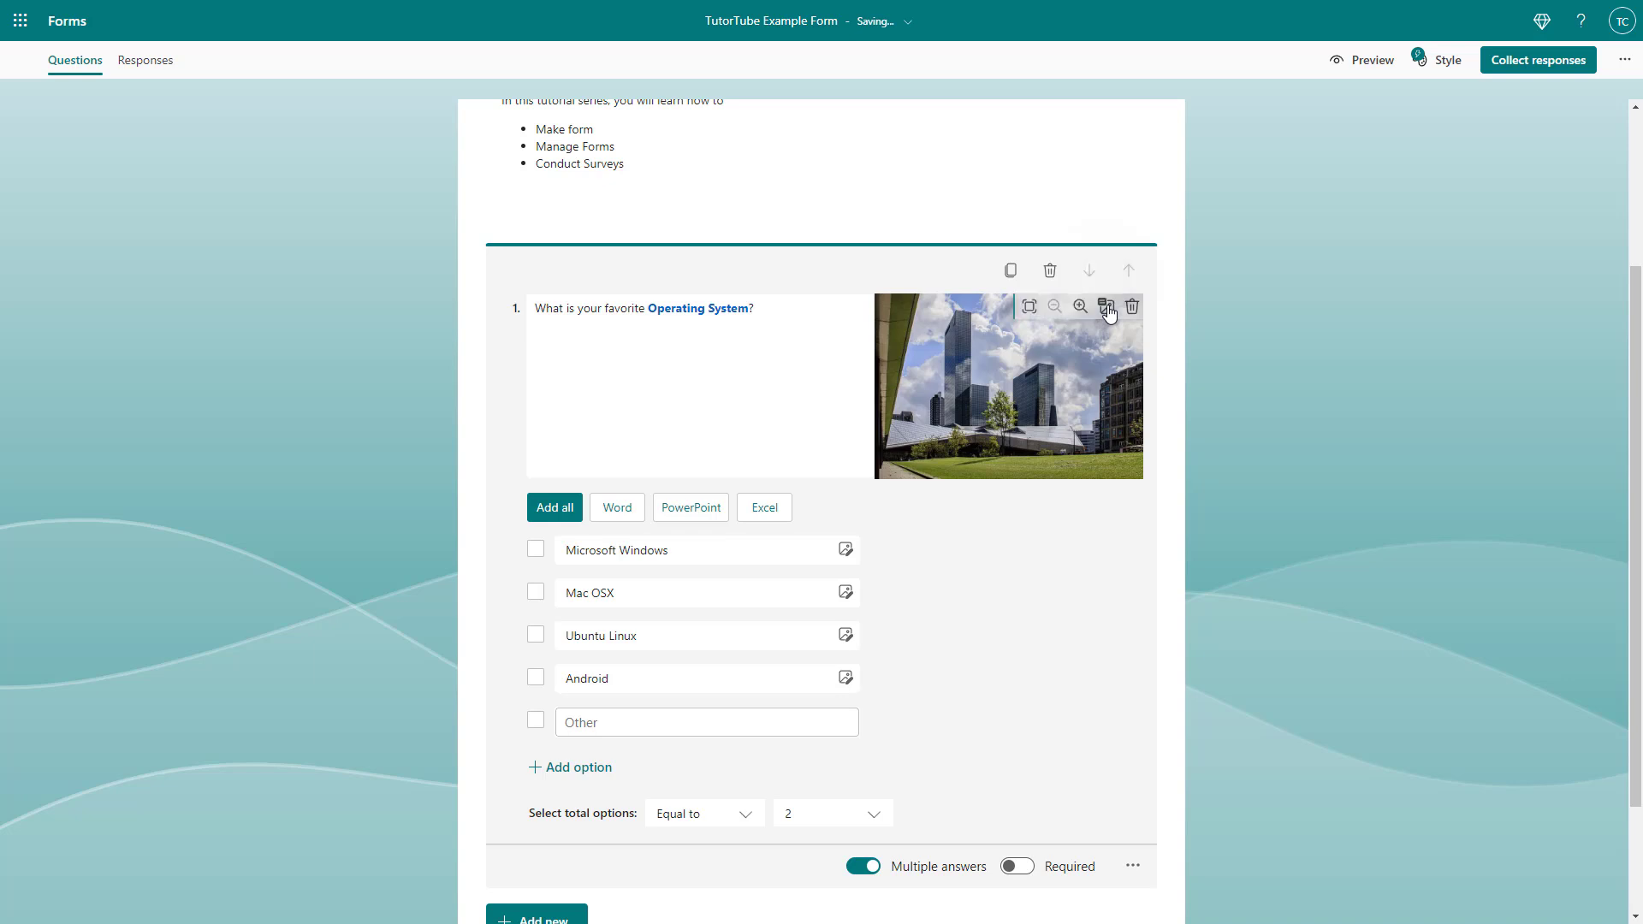
pyautogui.click(1029, 308)
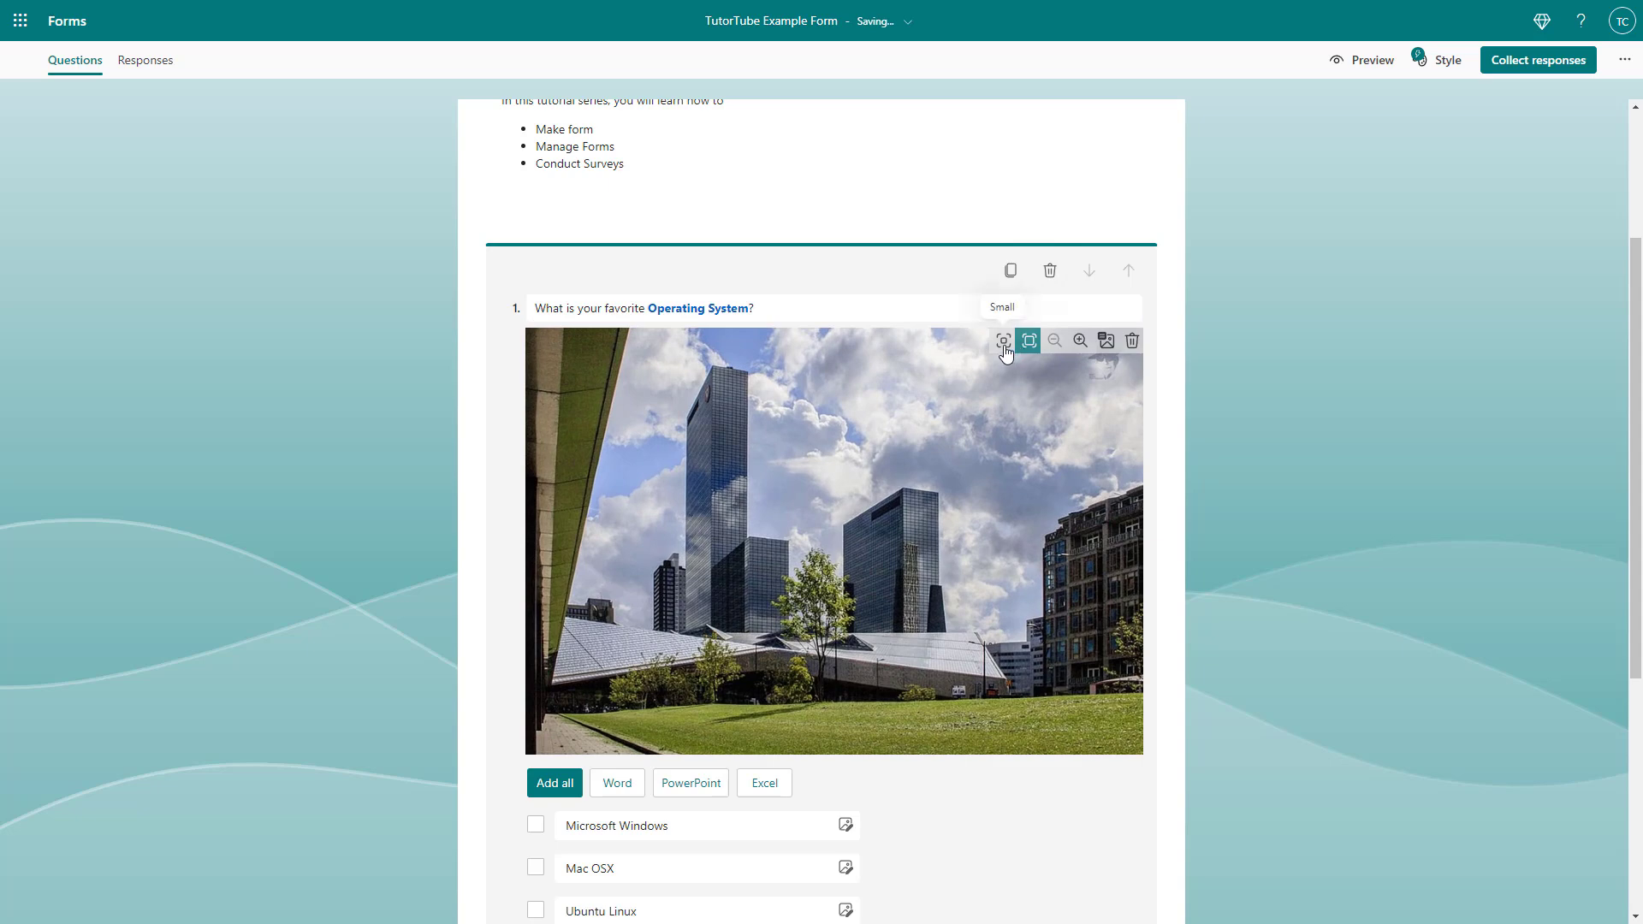
pyautogui.click(1004, 340)
pyautogui.moveTo(694, 826)
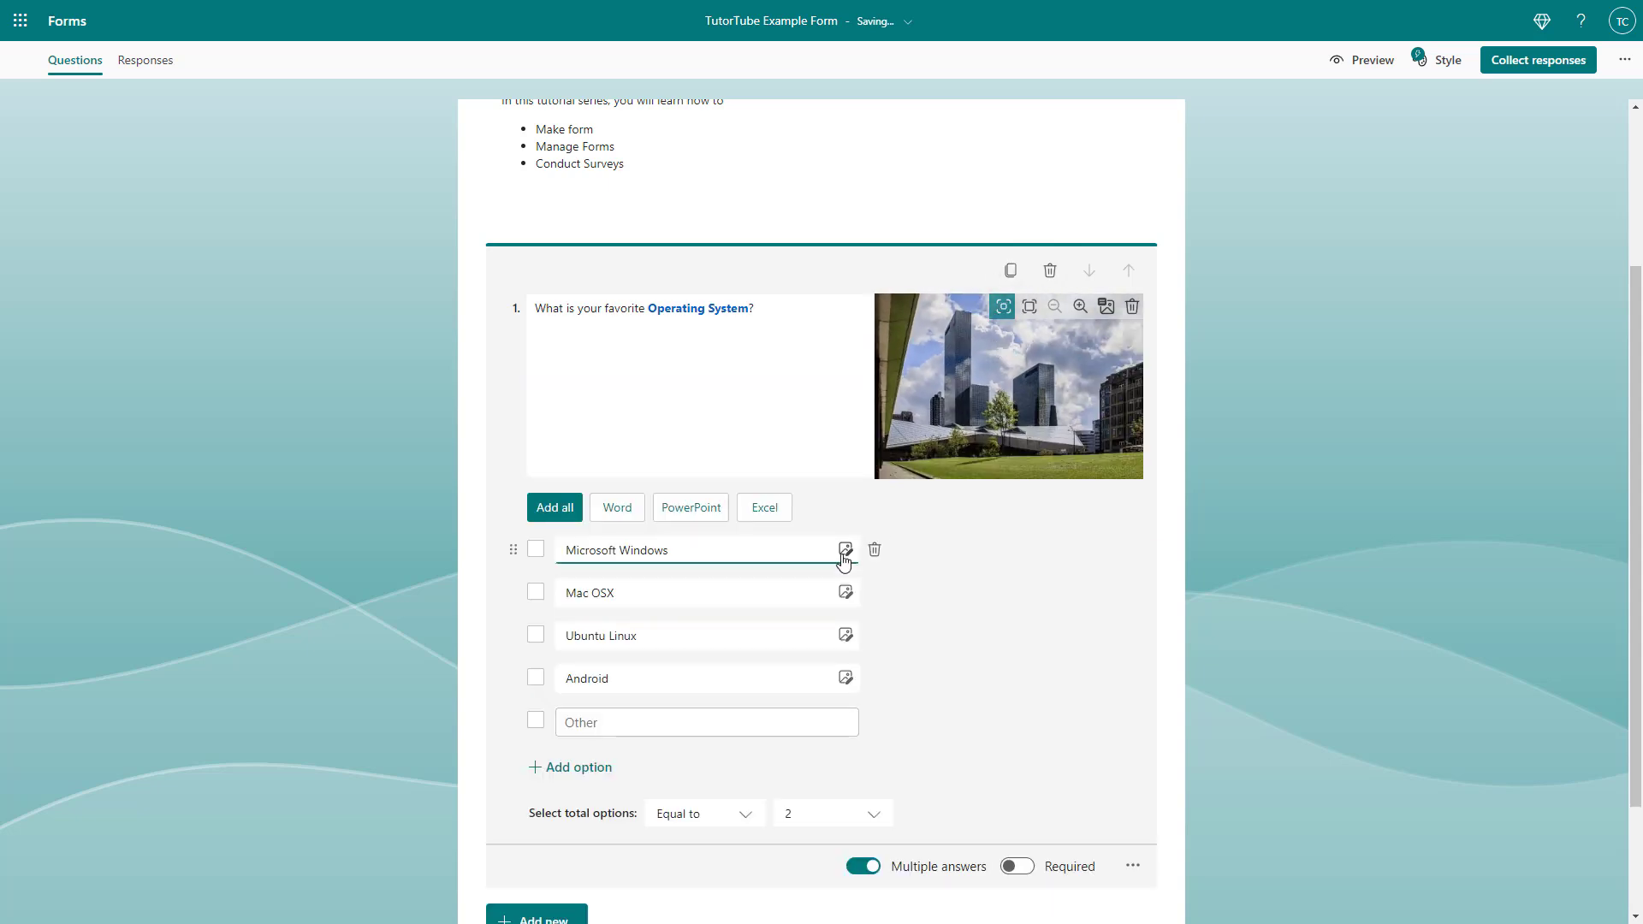
# Step: Upload the sunset photo from the computer to the Microsoft Windows option
pyautogui.click(847, 553)
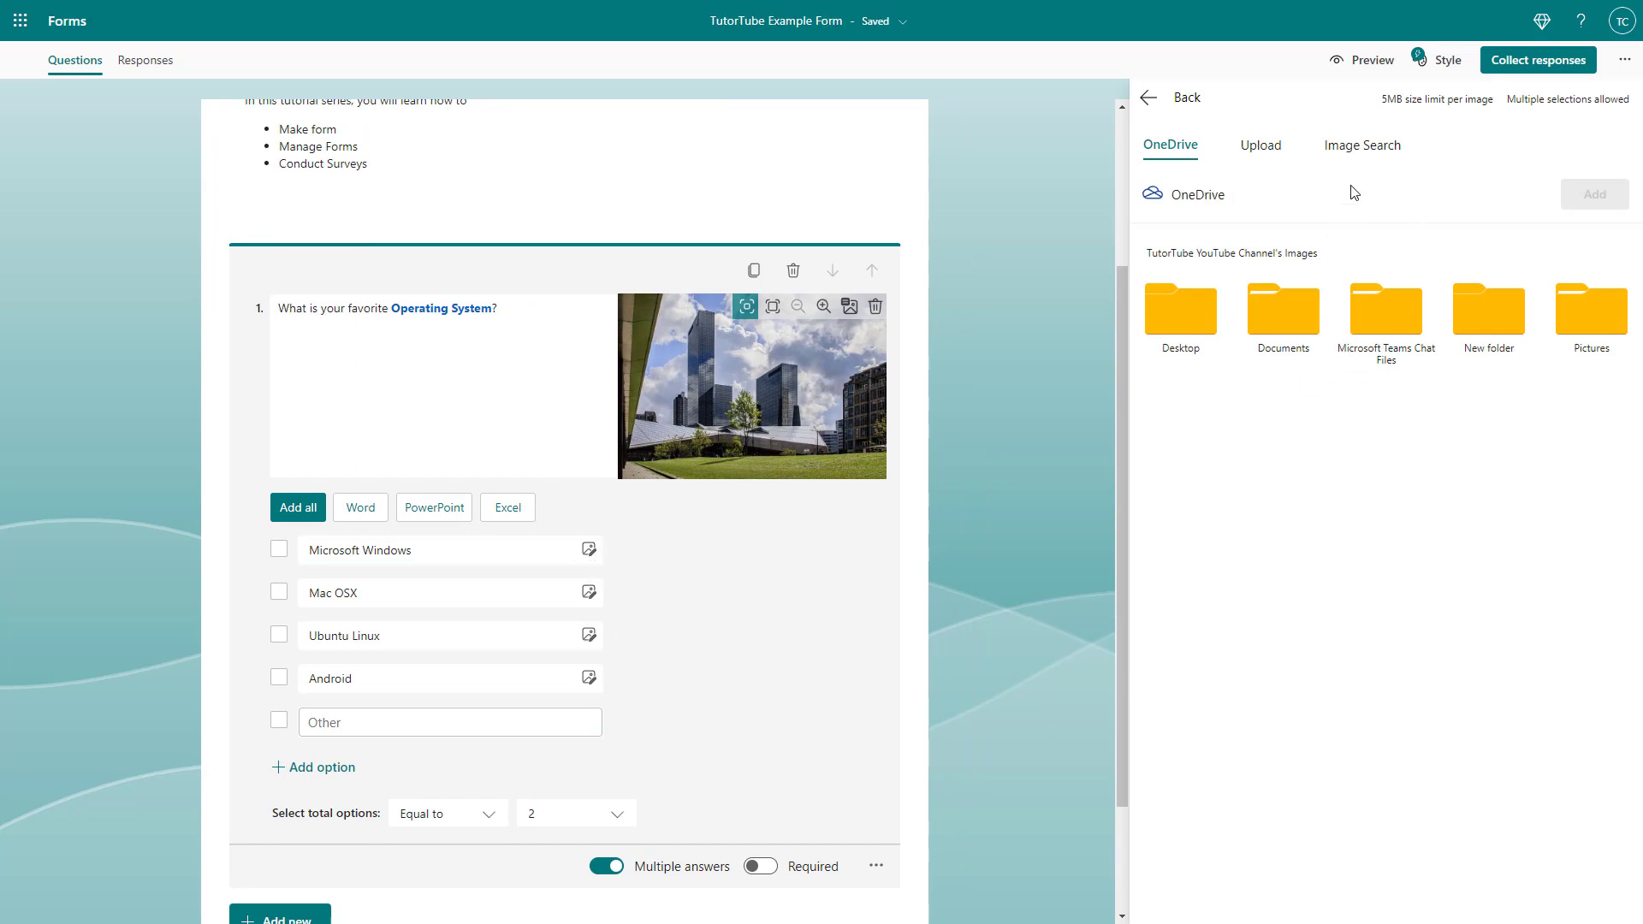
pyautogui.click(1260, 145)
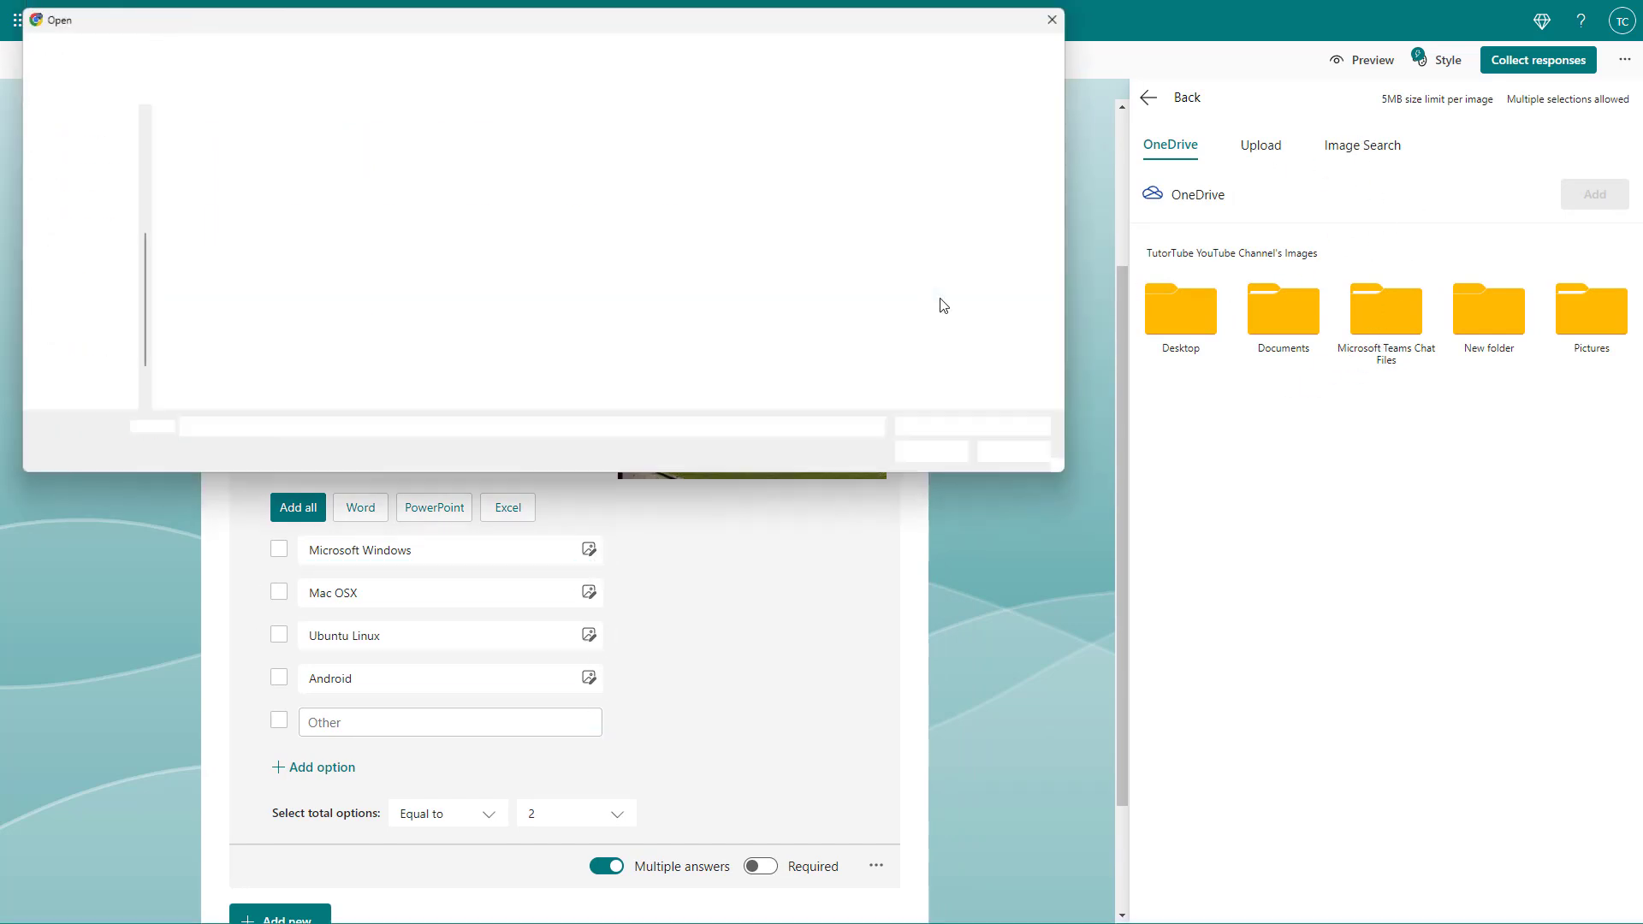
pyautogui.doubleClick(477, 161)
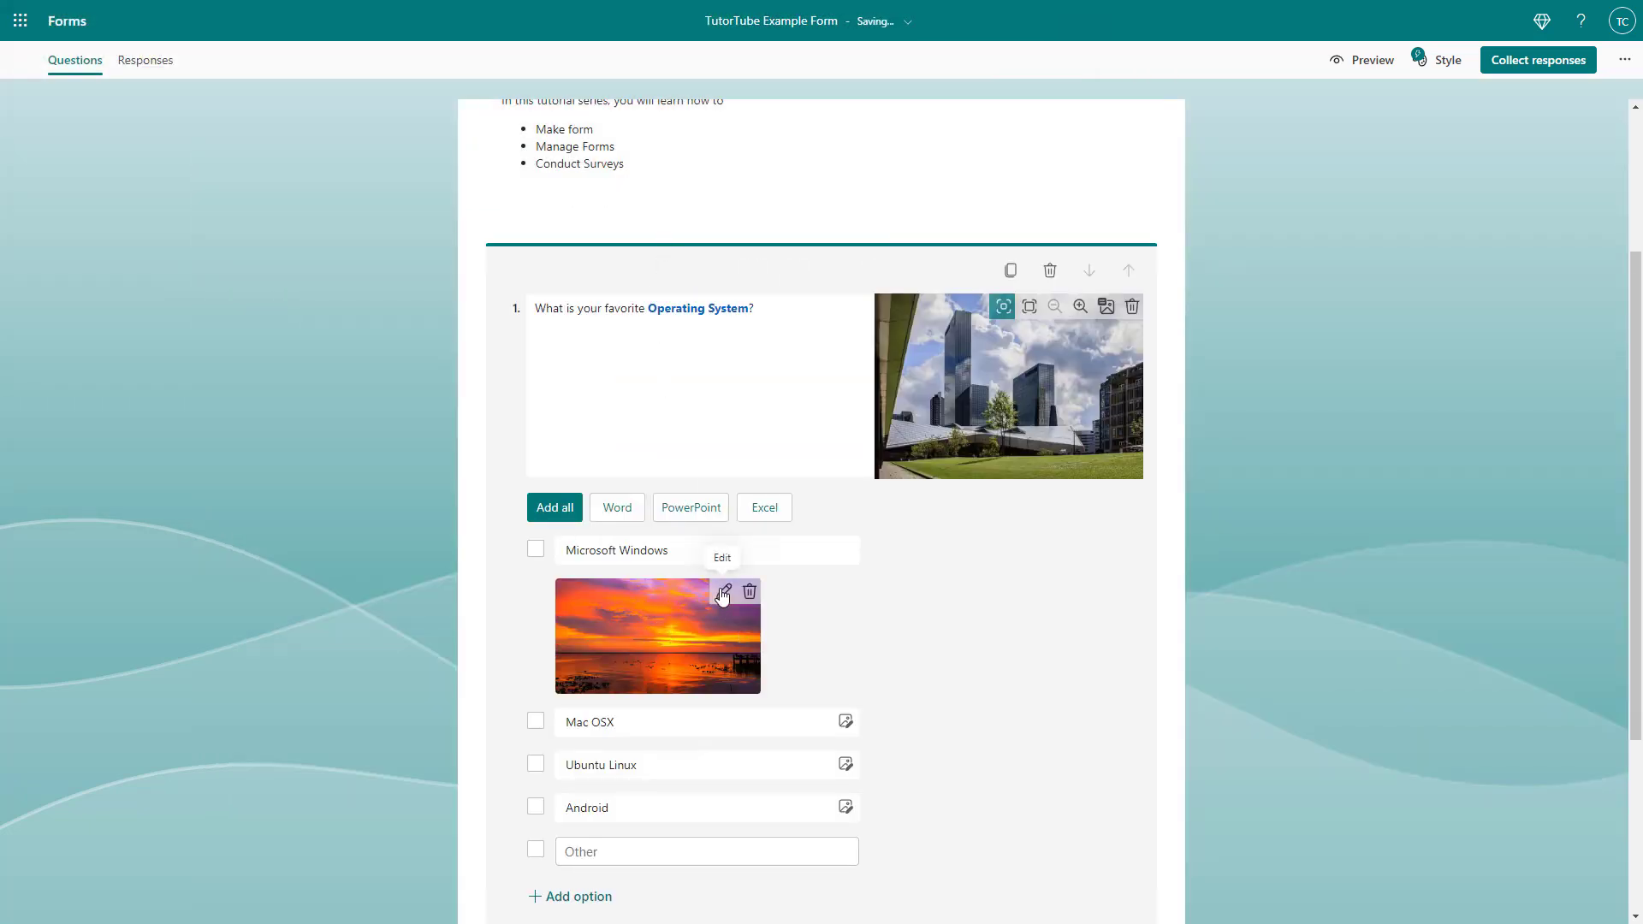
# Step: Try Fit, then set the sunset photo to Fill and zoom in
pyautogui.click(620, 591)
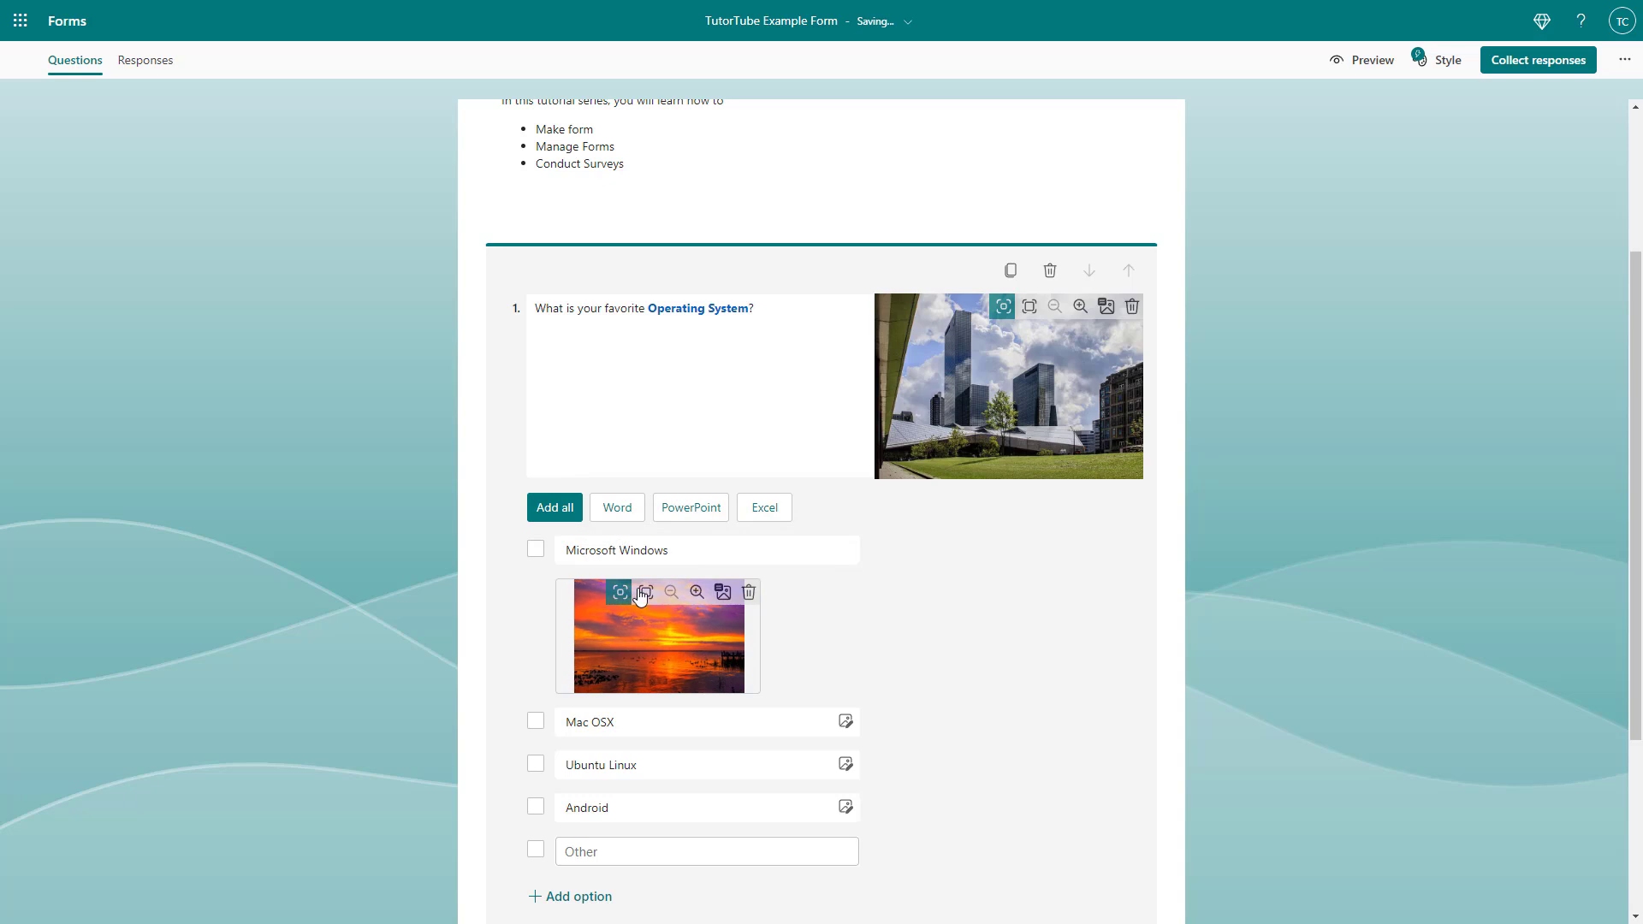
pyautogui.click(647, 591)
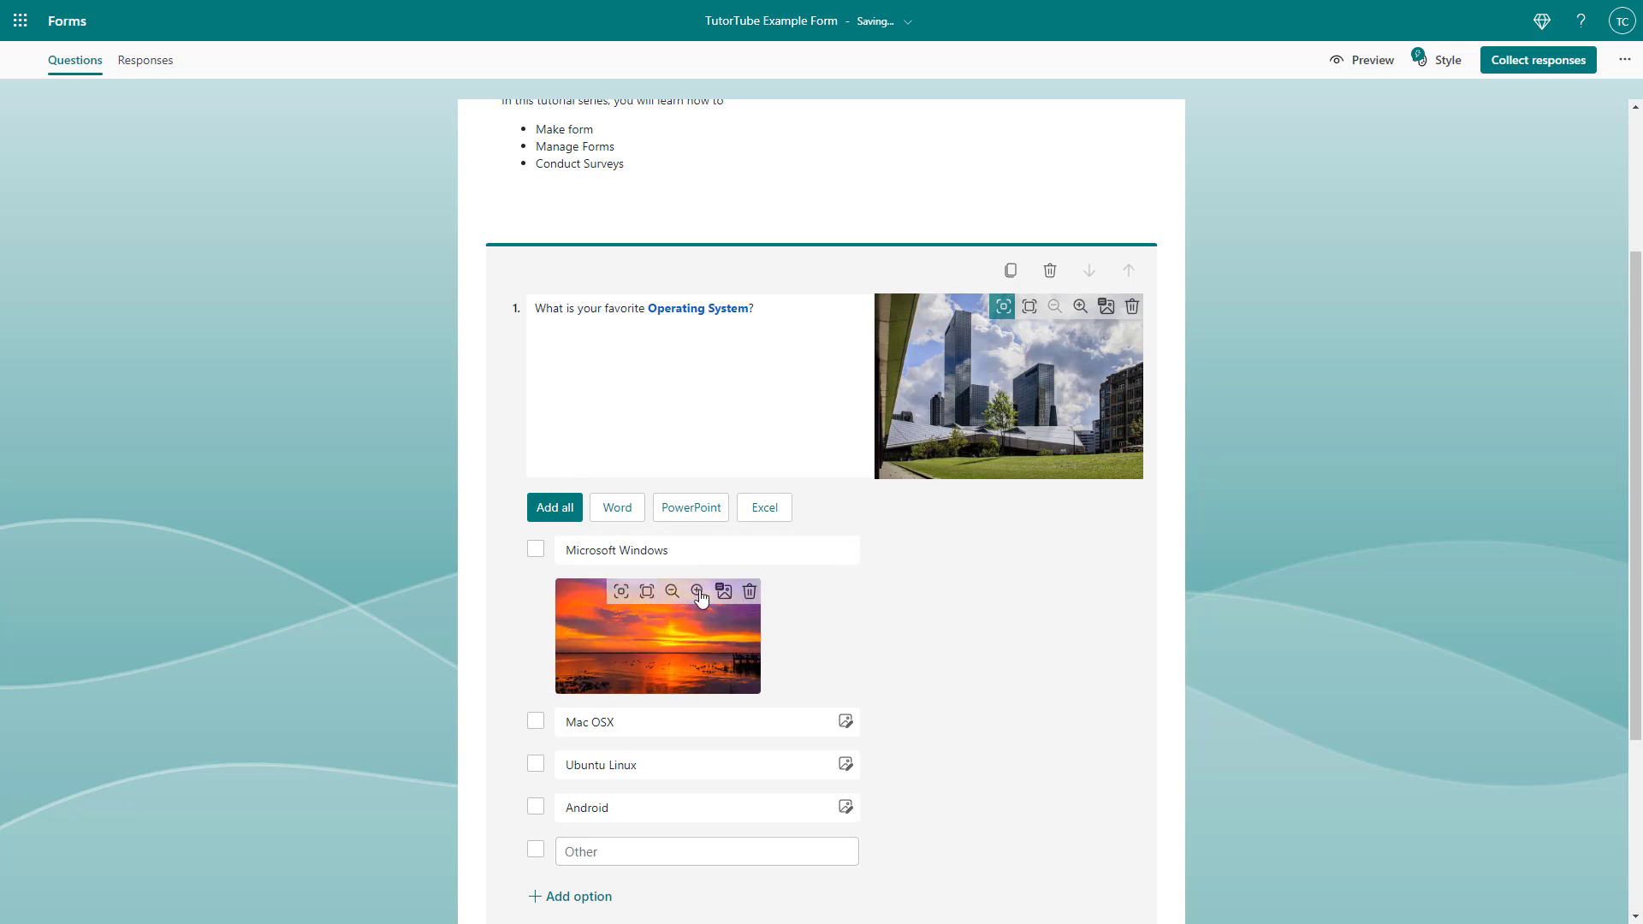
pyautogui.click(700, 594)
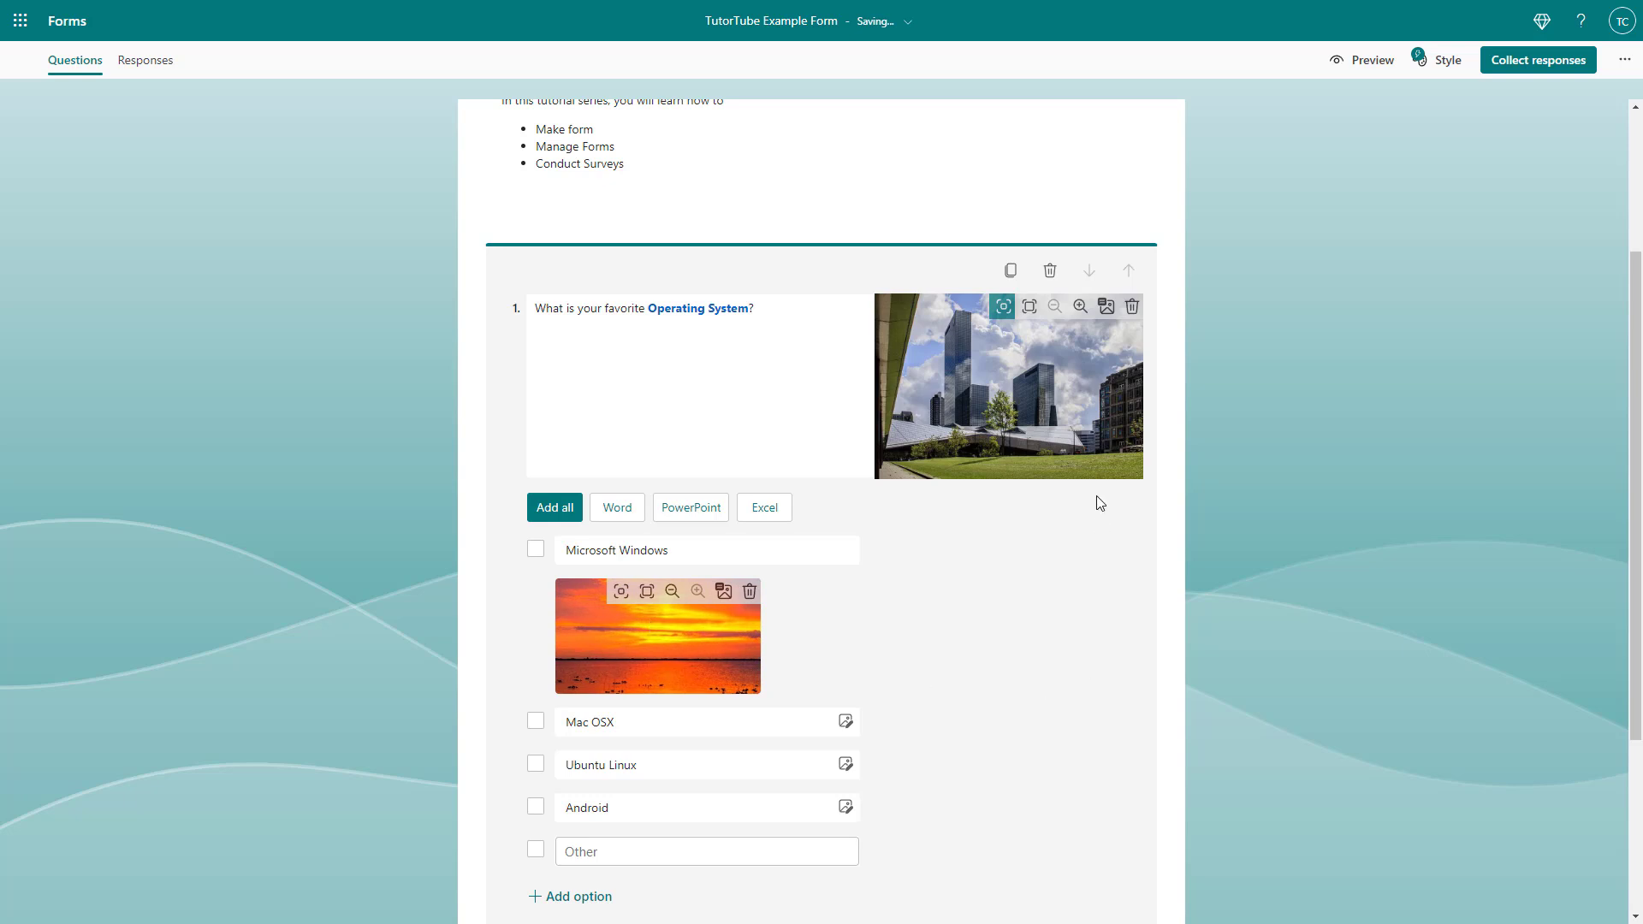
pyautogui.scroll(-3, 874, 553)
pyautogui.click(1265, 429)
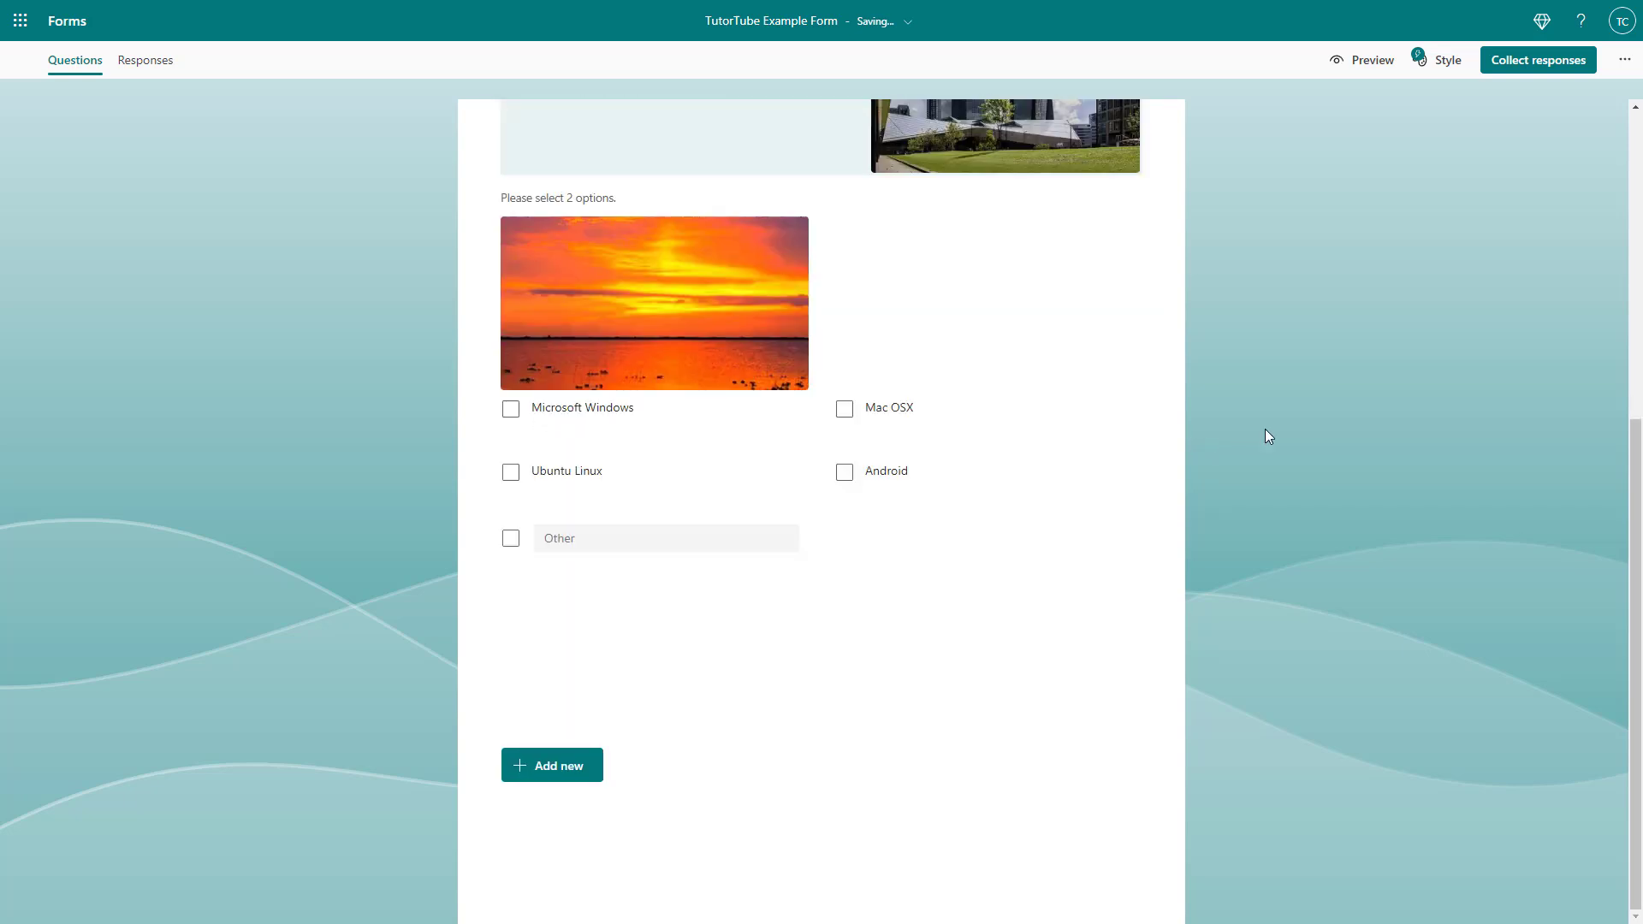
pyautogui.scroll(2, 1150, 443)
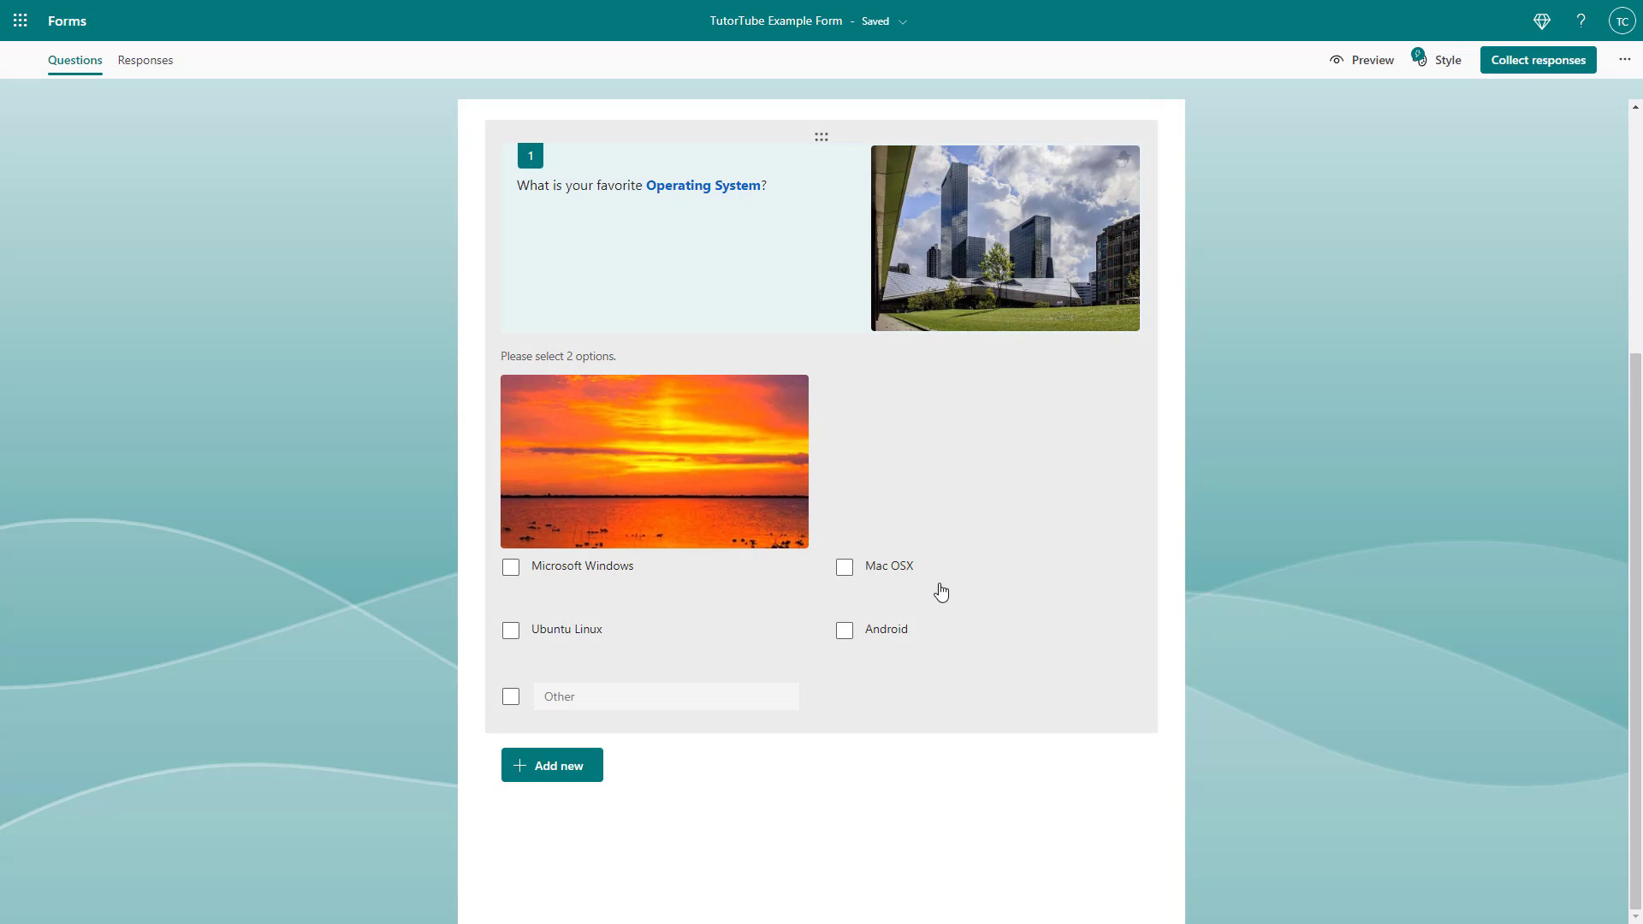
pyautogui.click(998, 481)
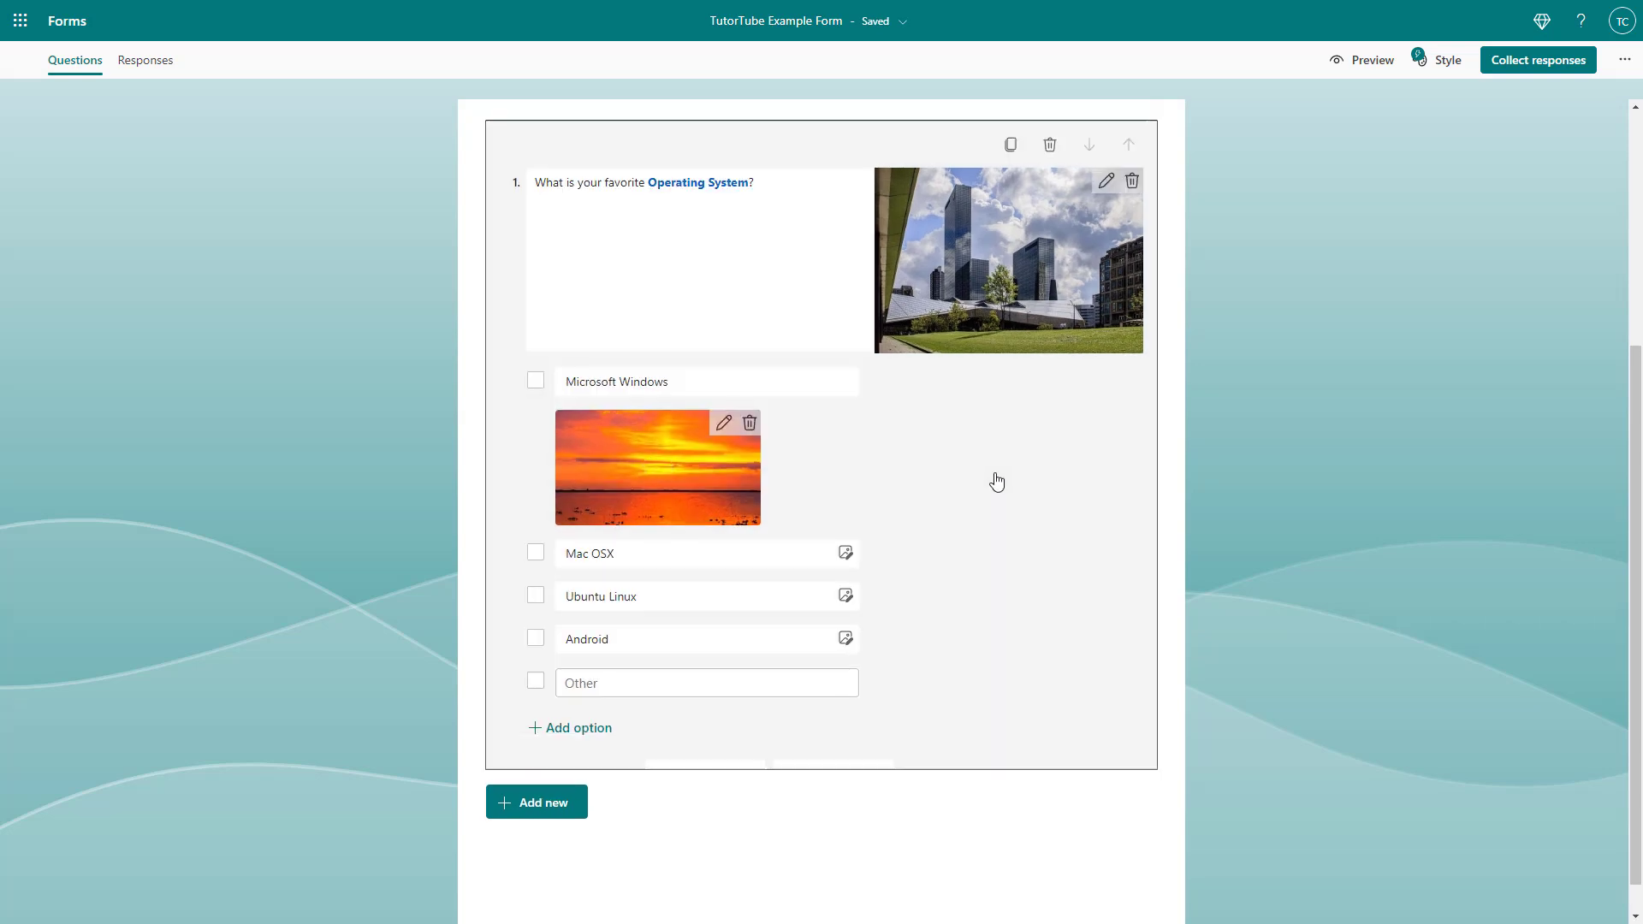
pyautogui.click(771, 595)
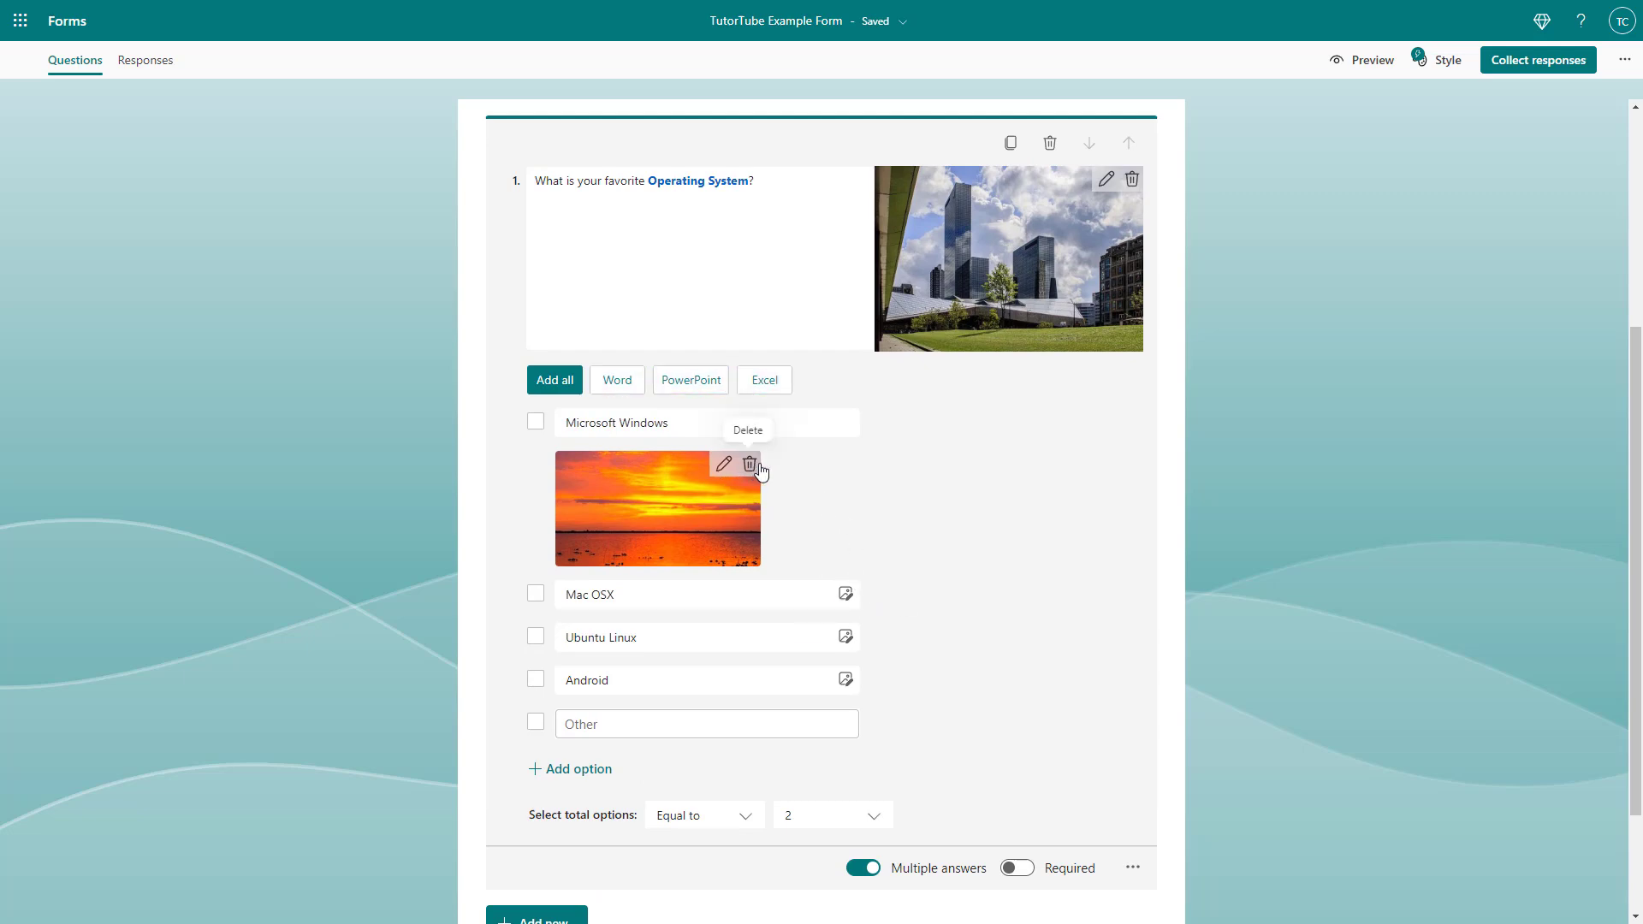
pyautogui.scroll(3, 758, 469)
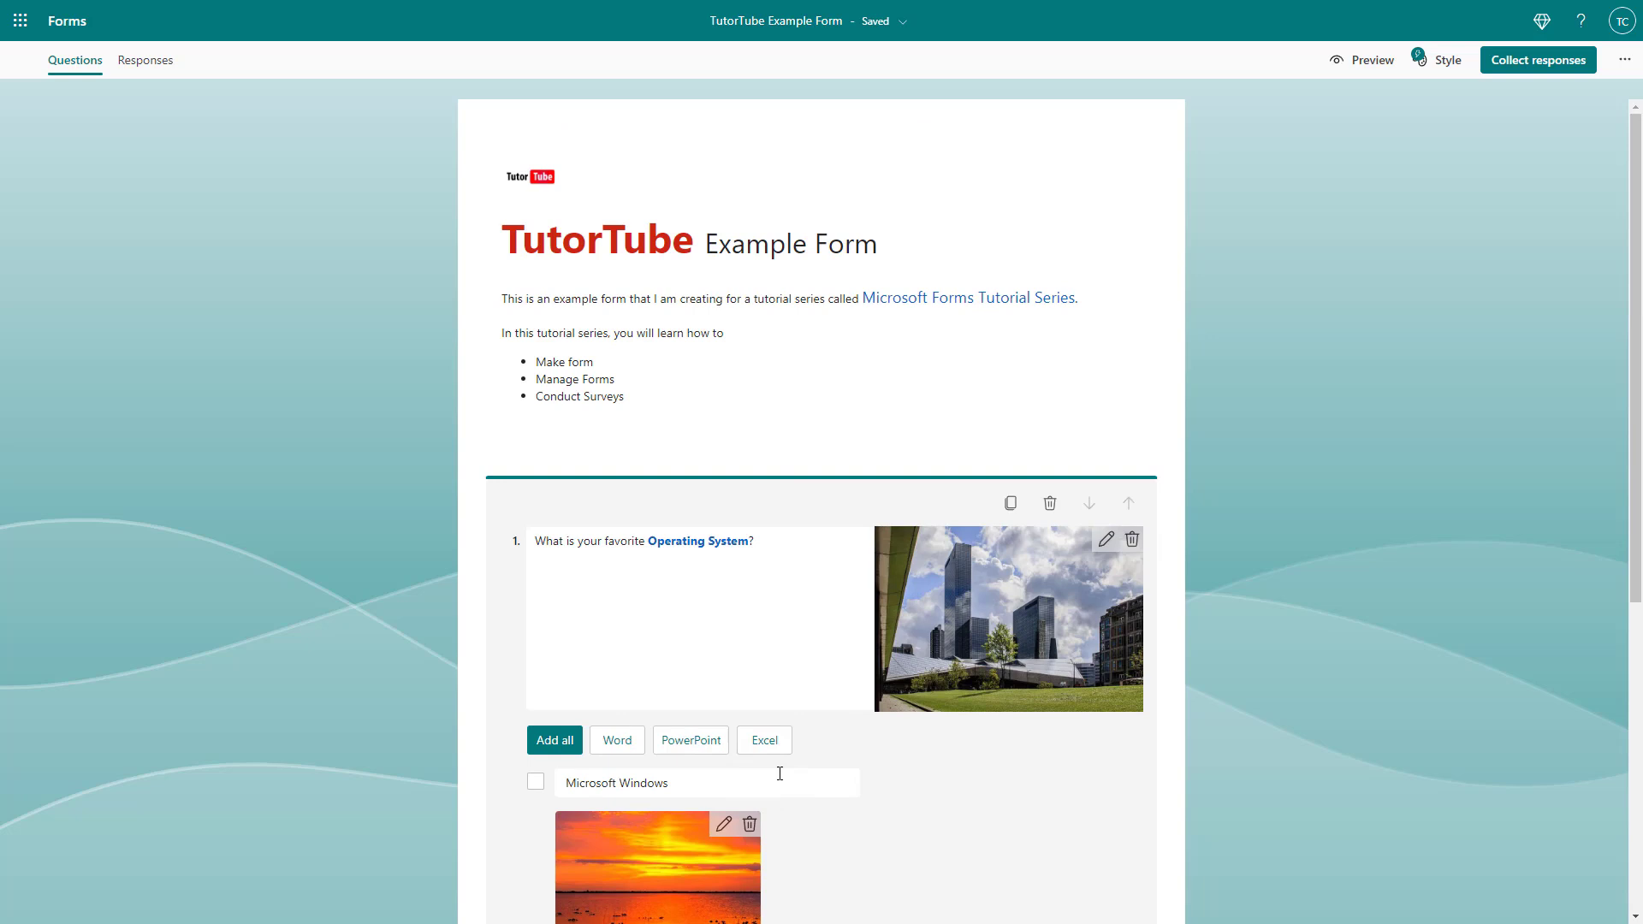
# Step: Delete the sunset option photo and the city question photo, then finish editing
pyautogui.click(751, 829)
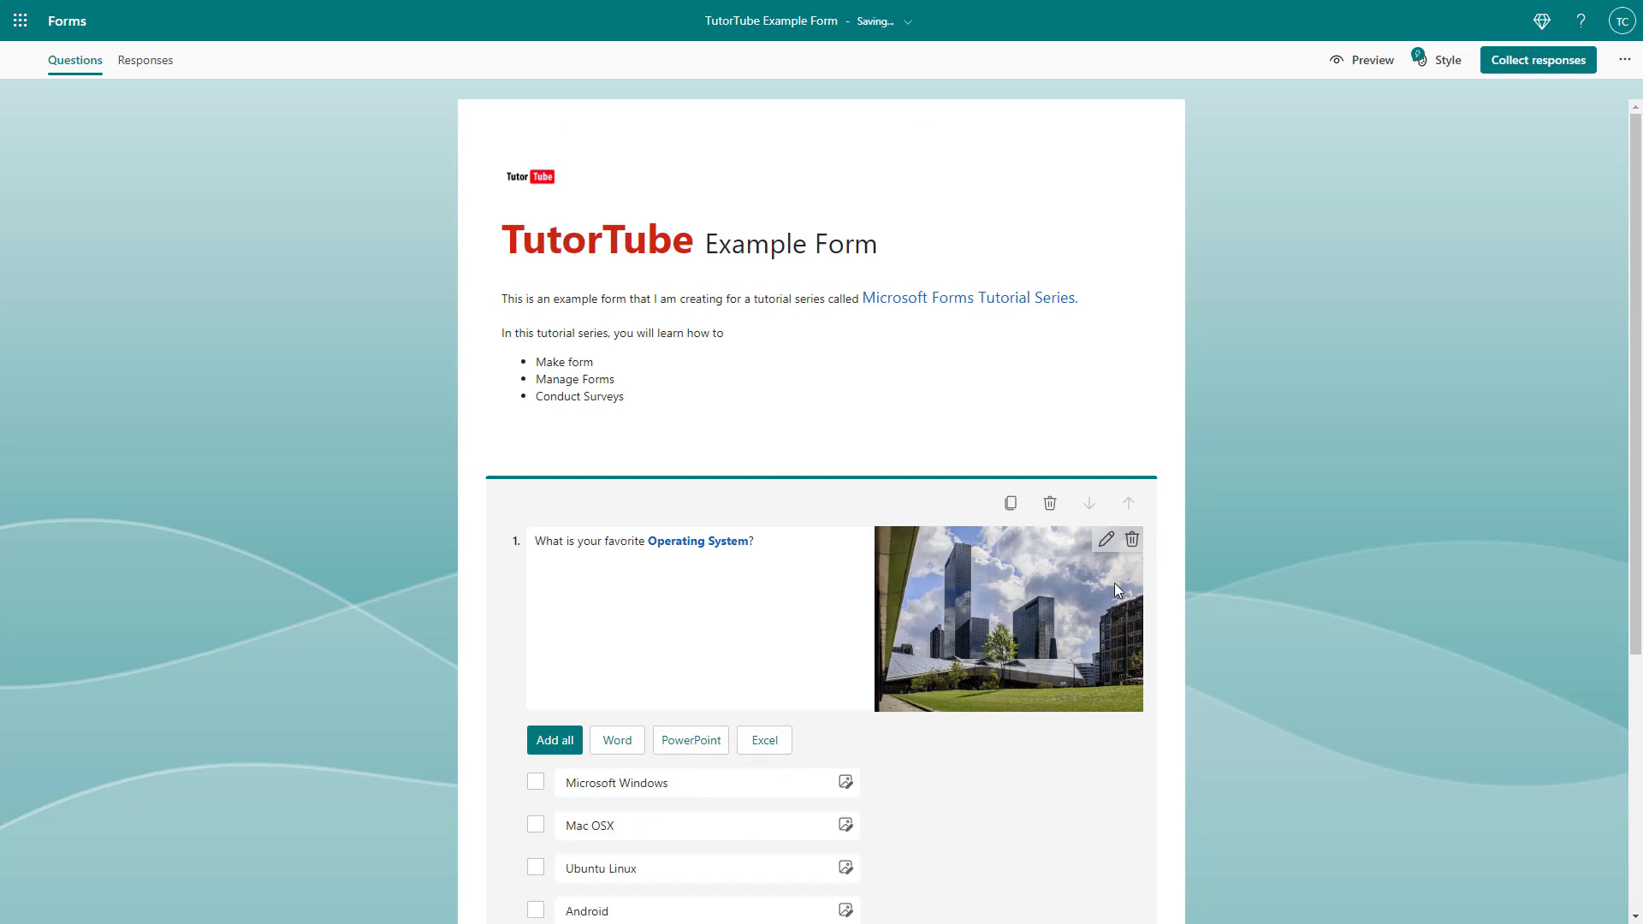
pyautogui.click(1130, 543)
pyautogui.click(1296, 556)
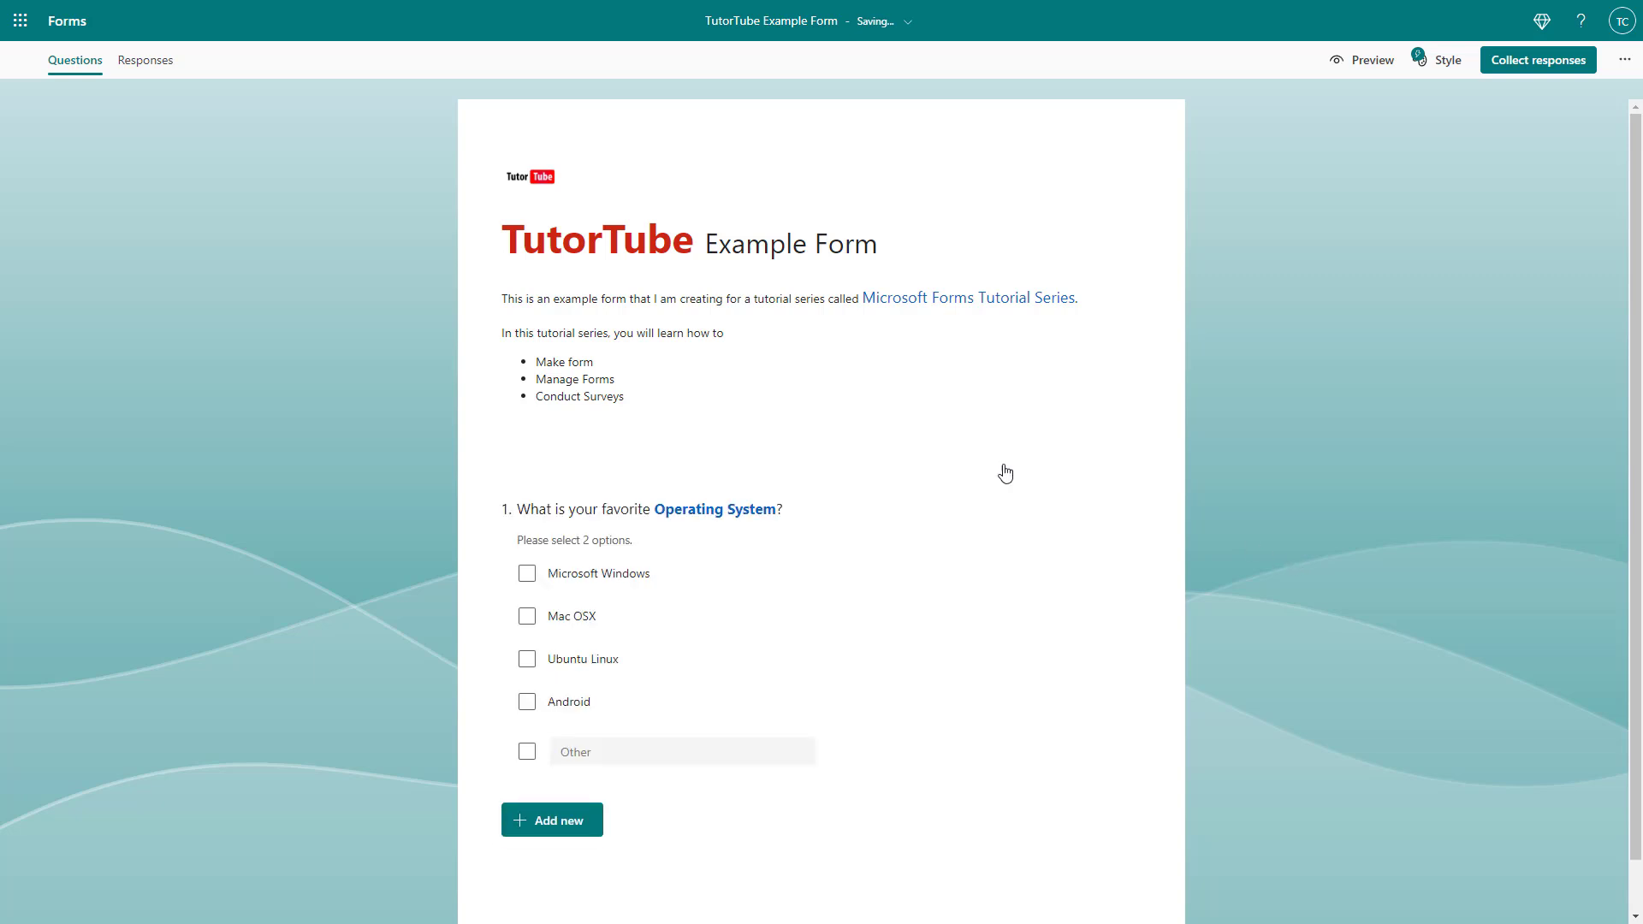